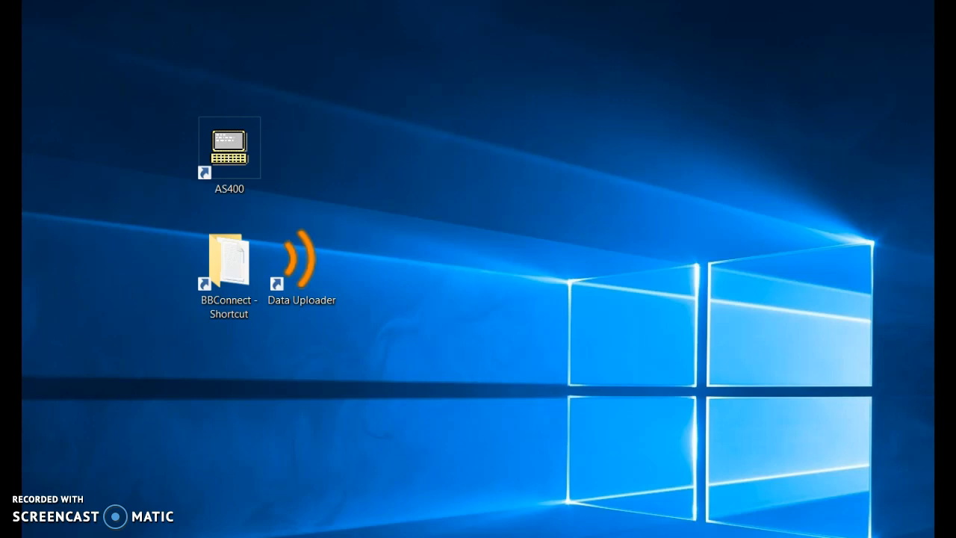
Step: Open C:\BBConnect from the BBConnect desktop shortcut to show Absence.dtfx and Absence.txt
{"action": "double_click", "coordinate": [228, 153]}
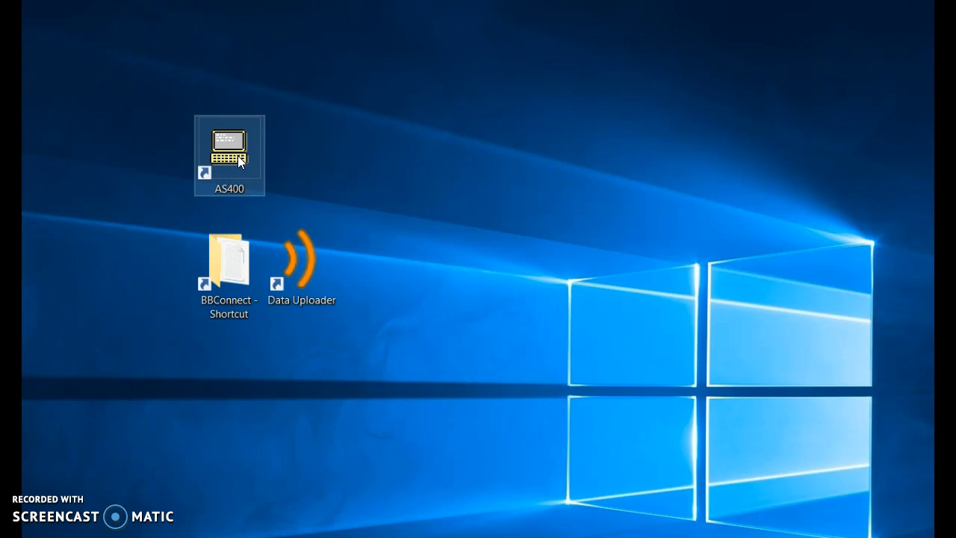
{"action": "left_click", "coordinate": [279, 238]}
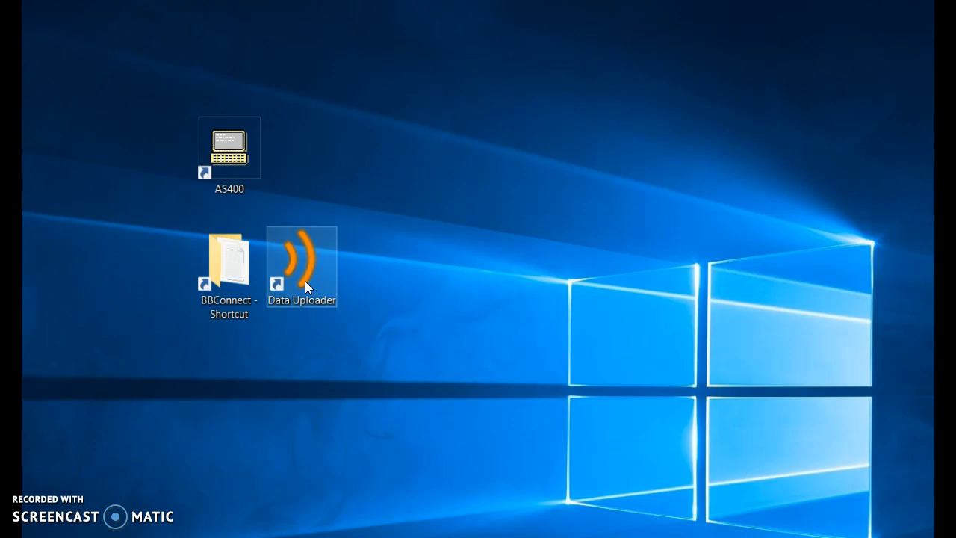
{"action": "left_click", "coordinate": [278, 414]}
{"action": "left_click", "coordinate": [217, 256]}
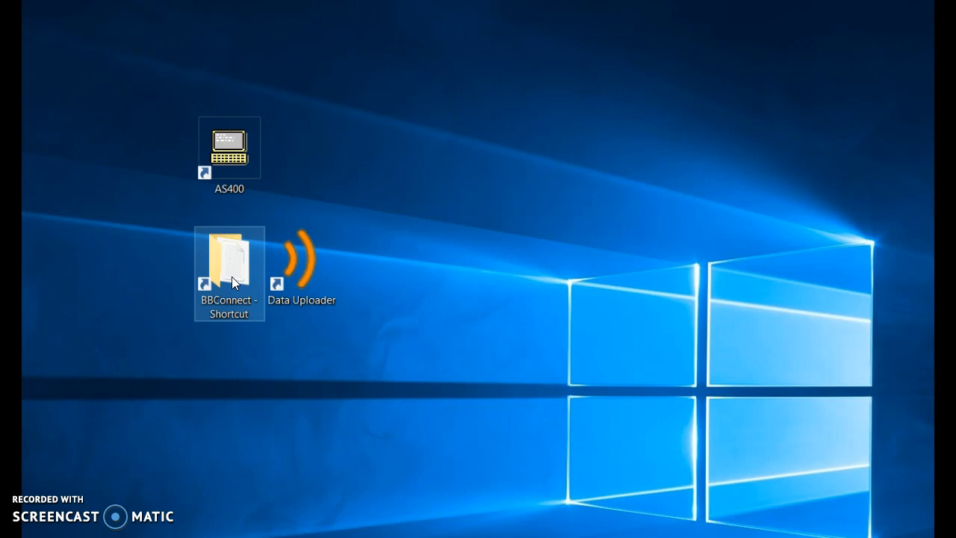
{"action": "double_click", "coordinate": [231, 282]}
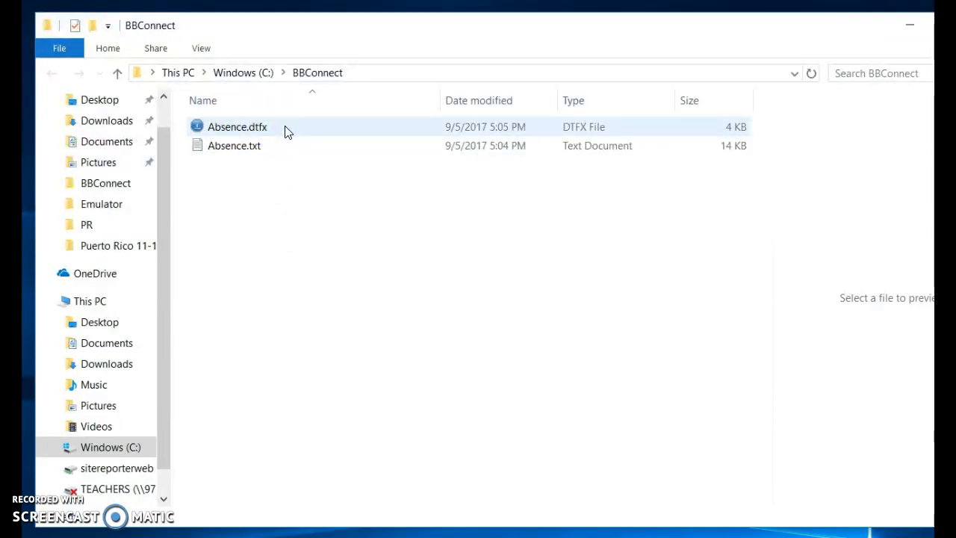
{"action": "left_click", "coordinate": [257, 145]}
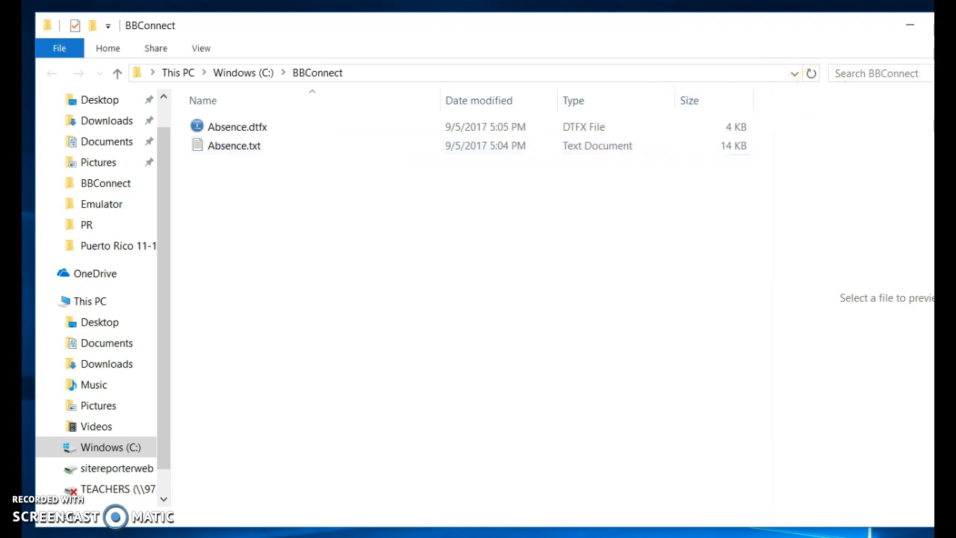
Step: Close the folder window, launch Data Uploader, and start Create New Upload in the Main Menu
{"action": "key", "text": "alt+F4"}
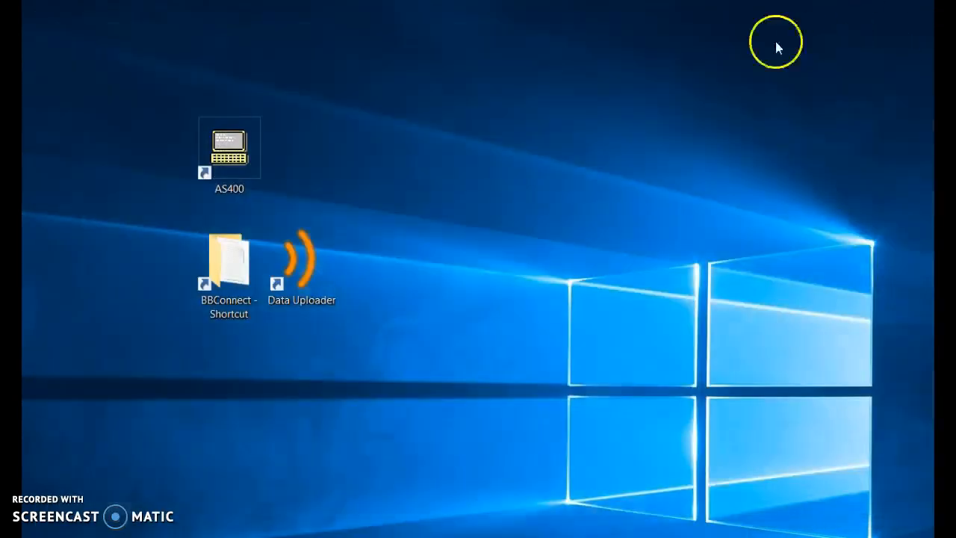
{"action": "double_click", "coordinate": [313, 266]}
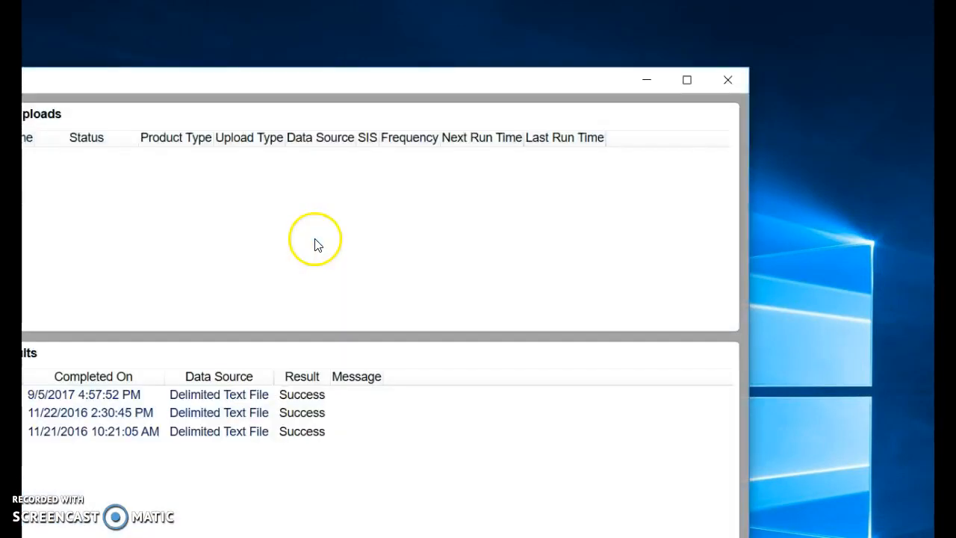
{"action": "left_click_drag", "start_coordinate": [354, 72], "coordinate": [633, 26]}
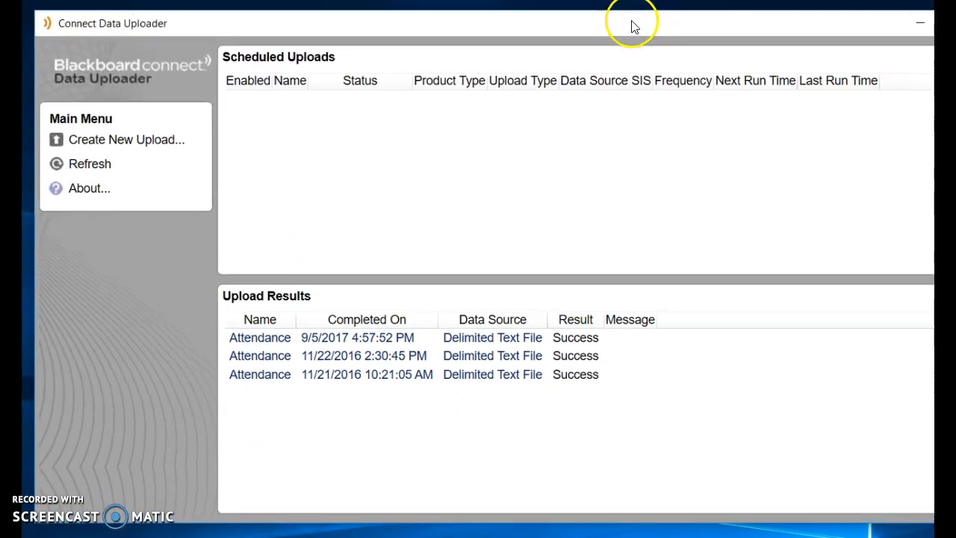
{"action": "left_click", "coordinate": [170, 145]}
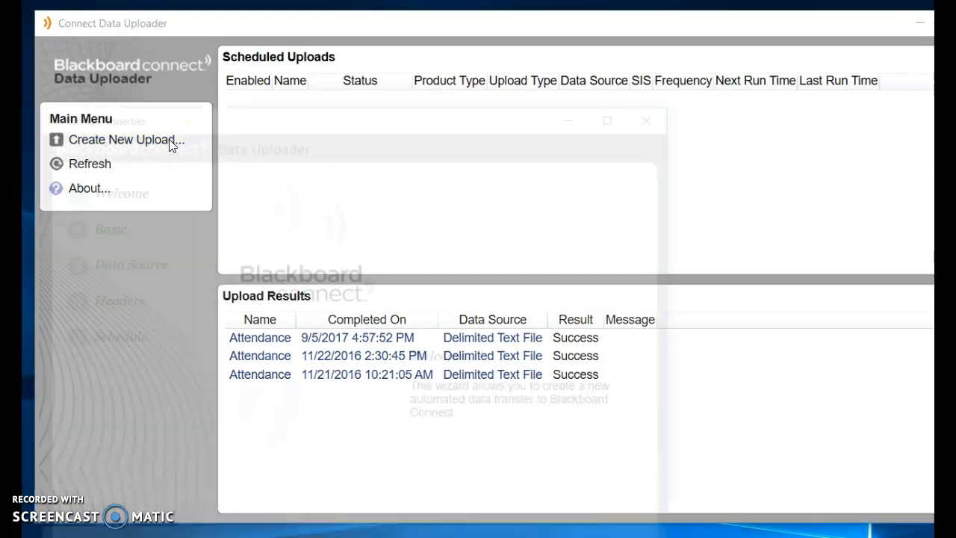
{"action": "left_click_drag", "start_coordinate": [274, 113], "coordinate": [314, 25]}
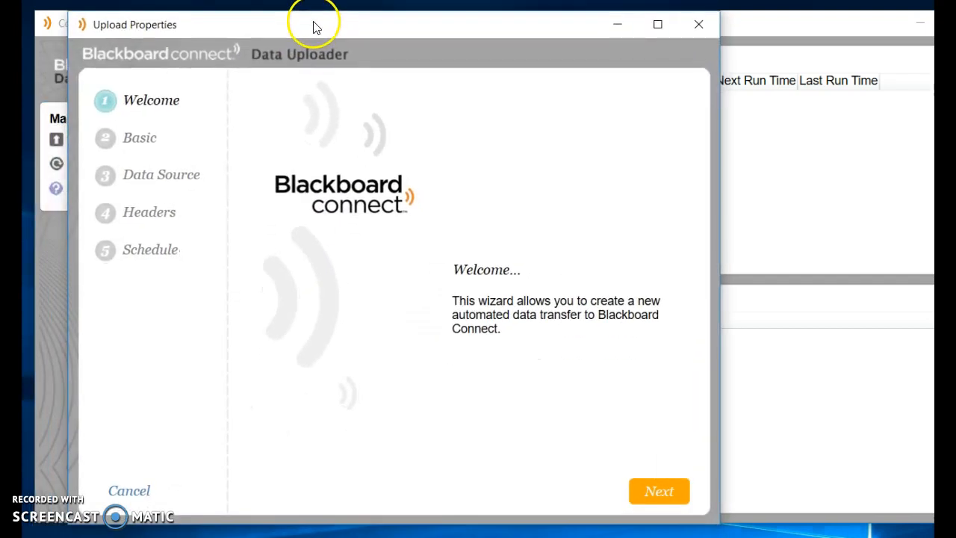
Step: Name the new upload 'Attendance'
{"action": "left_click", "coordinate": [665, 494]}
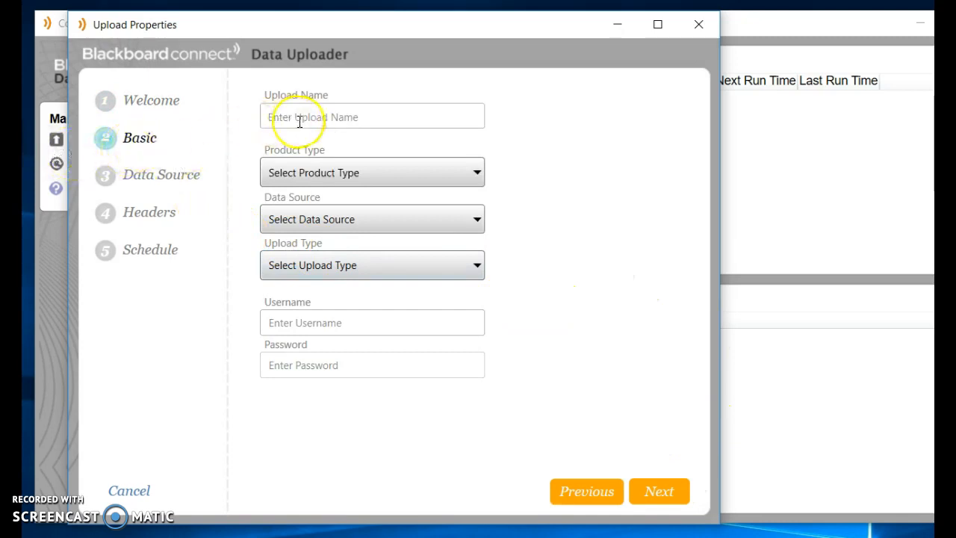
{"action": "type", "text": "Attendna"}
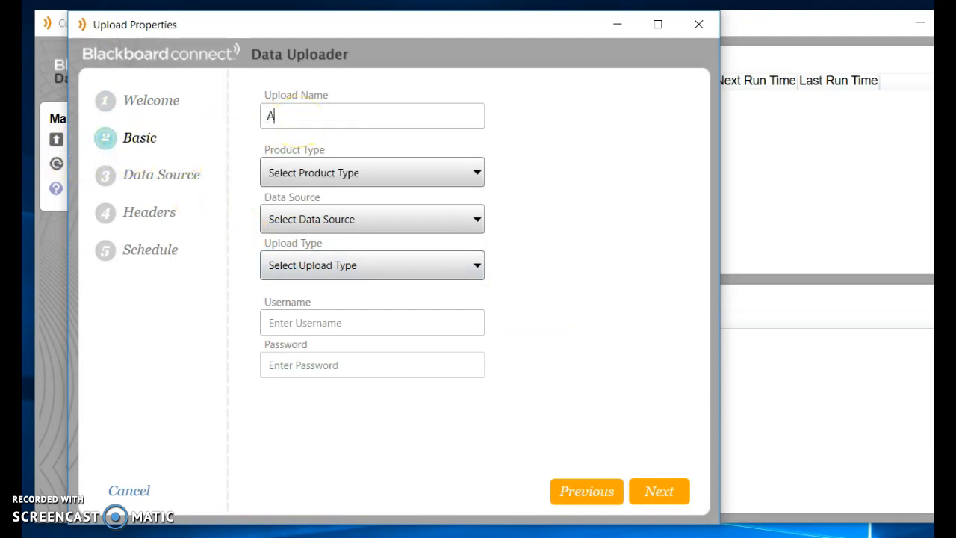
{"action": "key", "text": "BackSpace"}
{"action": "key", "text": "BackSpace"}
{"action": "type", "text": "ance"}
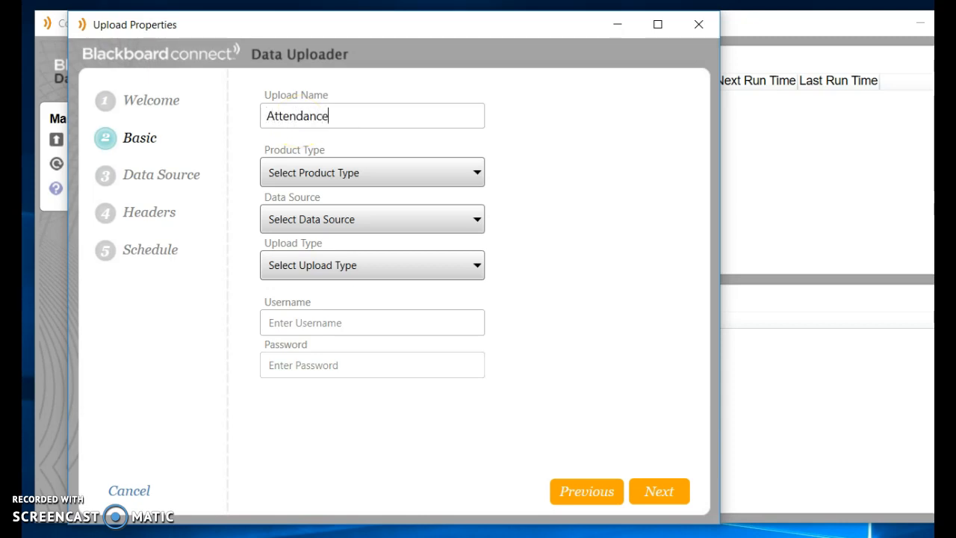
Step: Choose Connect 5, Delimited Text File and Auto Notification as product, data source and upload type
{"action": "left_click", "coordinate": [471, 173]}
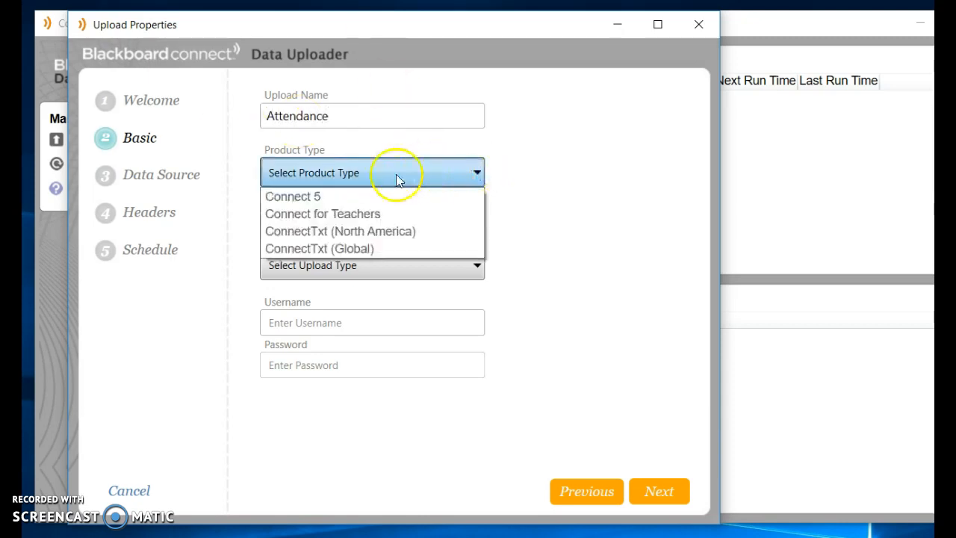
{"action": "left_click", "coordinate": [294, 196]}
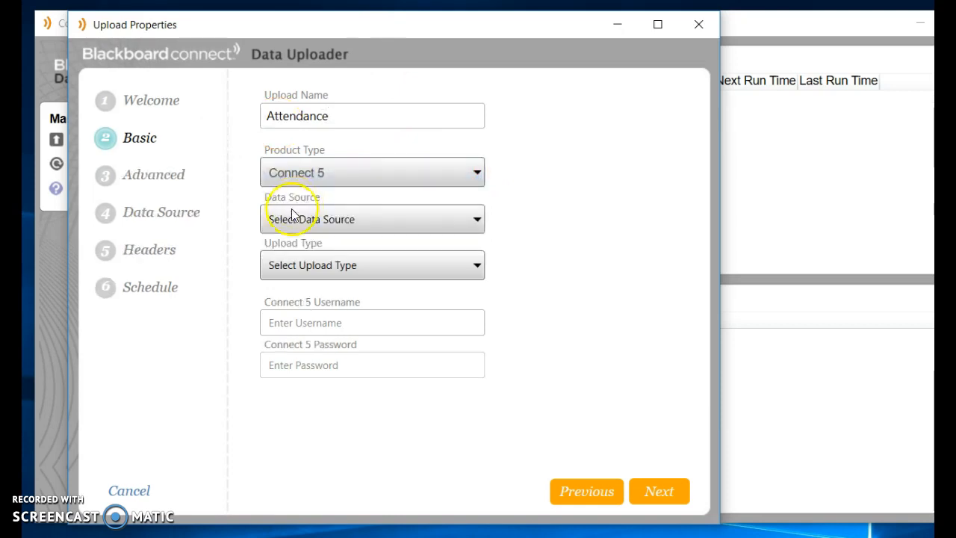
{"action": "left_click", "coordinate": [478, 220]}
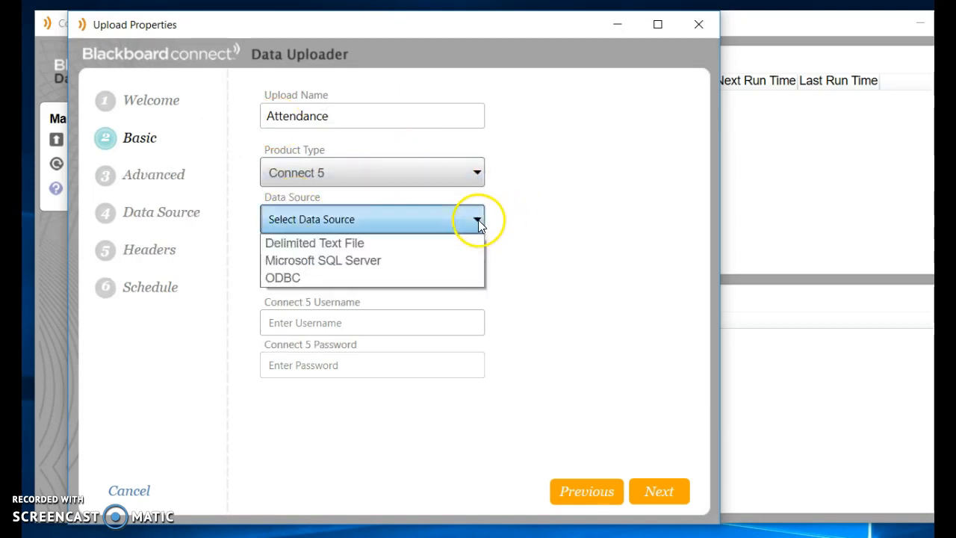
{"action": "left_click", "coordinate": [390, 249]}
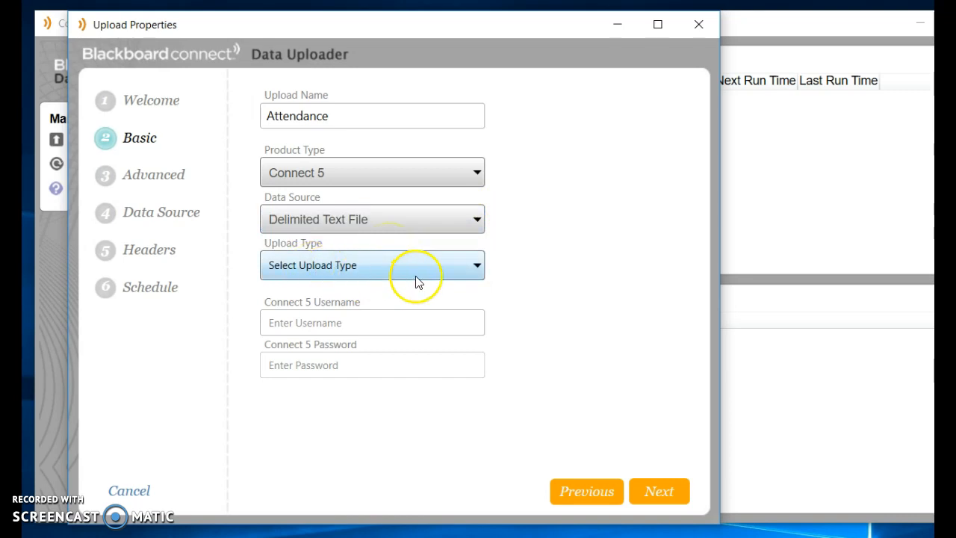
{"action": "left_click", "coordinate": [480, 270]}
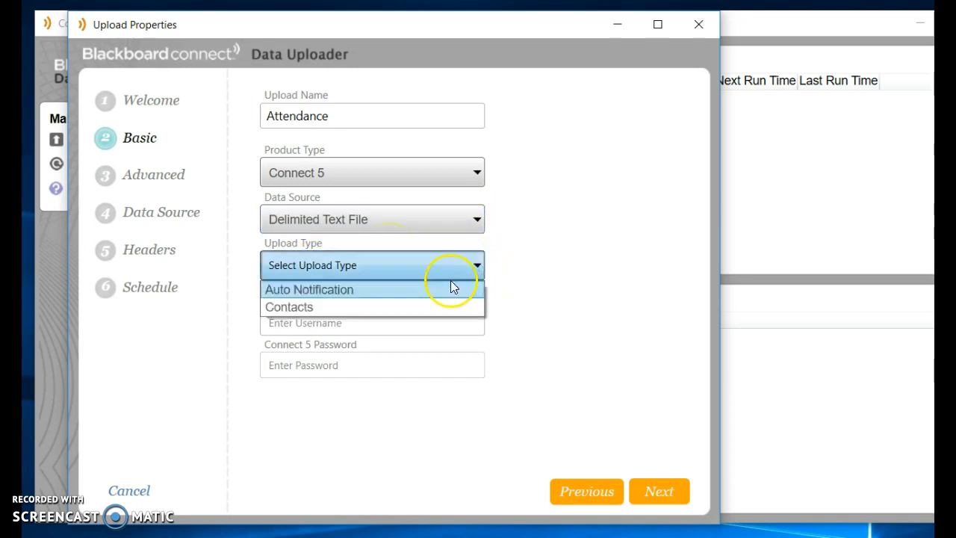
{"action": "left_click", "coordinate": [344, 291]}
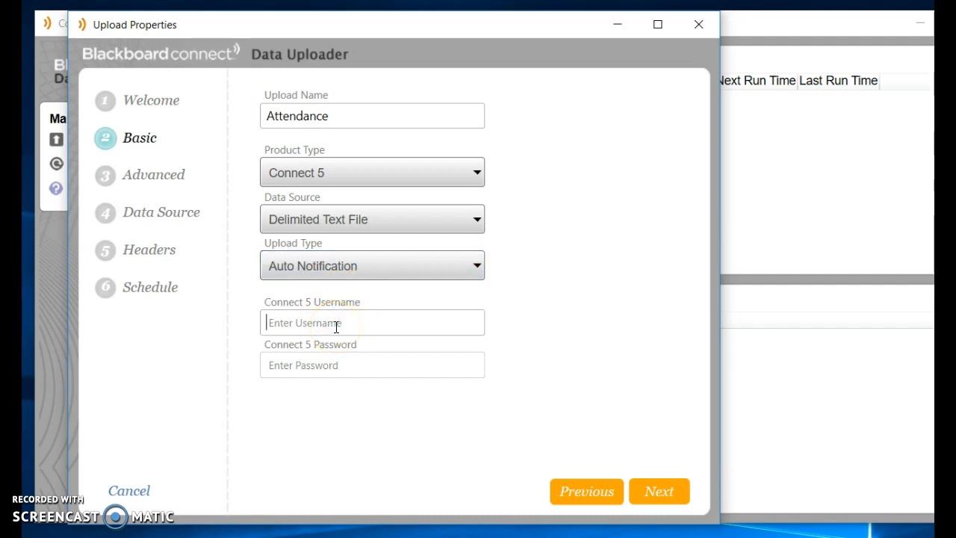
Step: Enter the Connect 5 username and password and continue to the Advanced step
{"action": "left_click", "coordinate": [336, 327]}
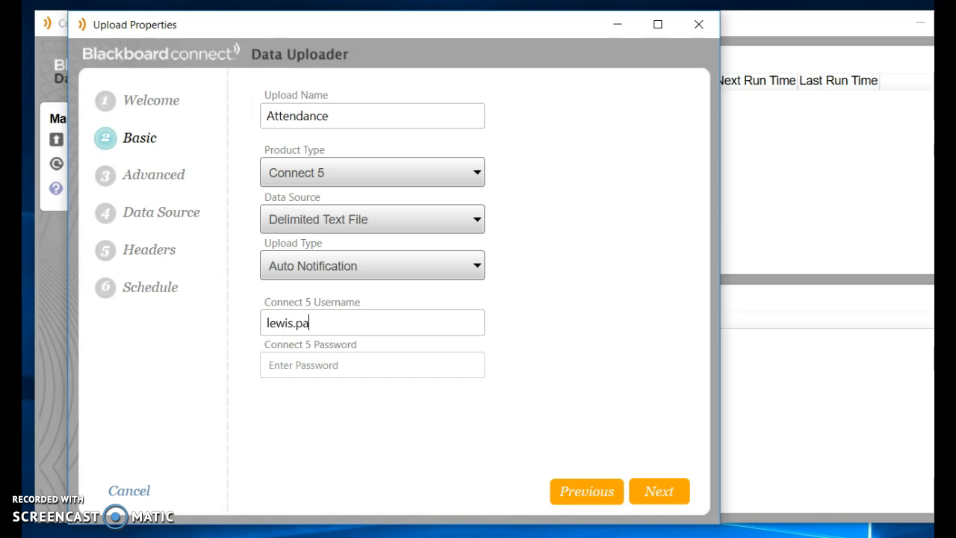
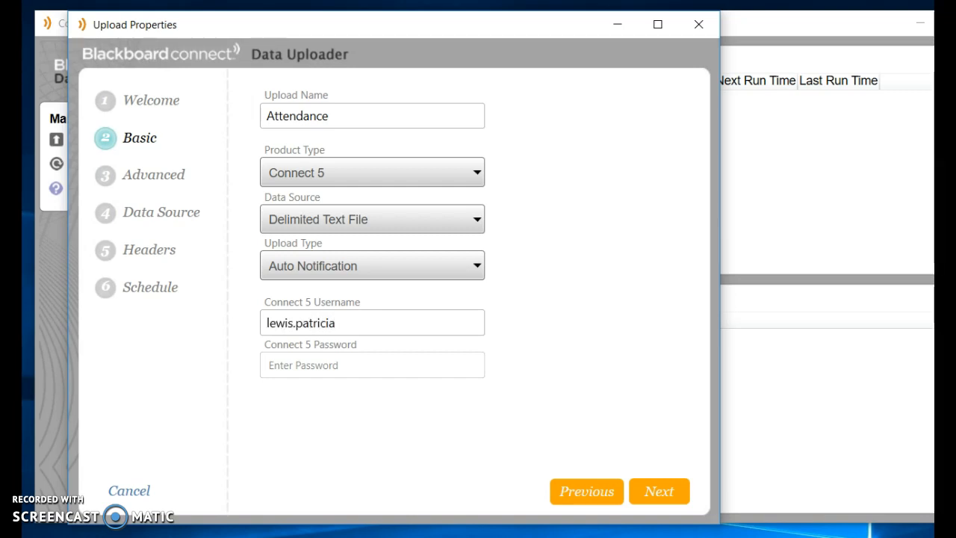
{"action": "type", "text": "•••••••••"}
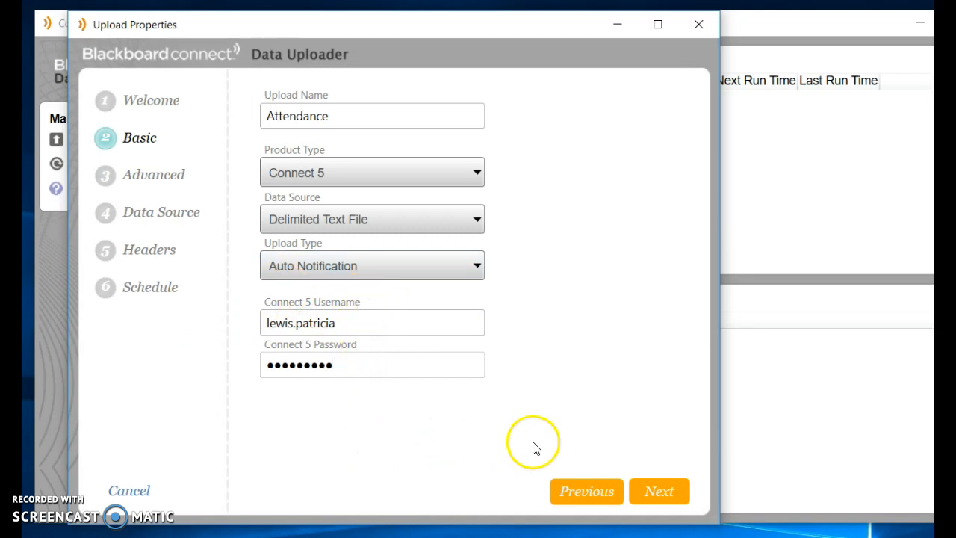
{"action": "left_click", "coordinate": [657, 493]}
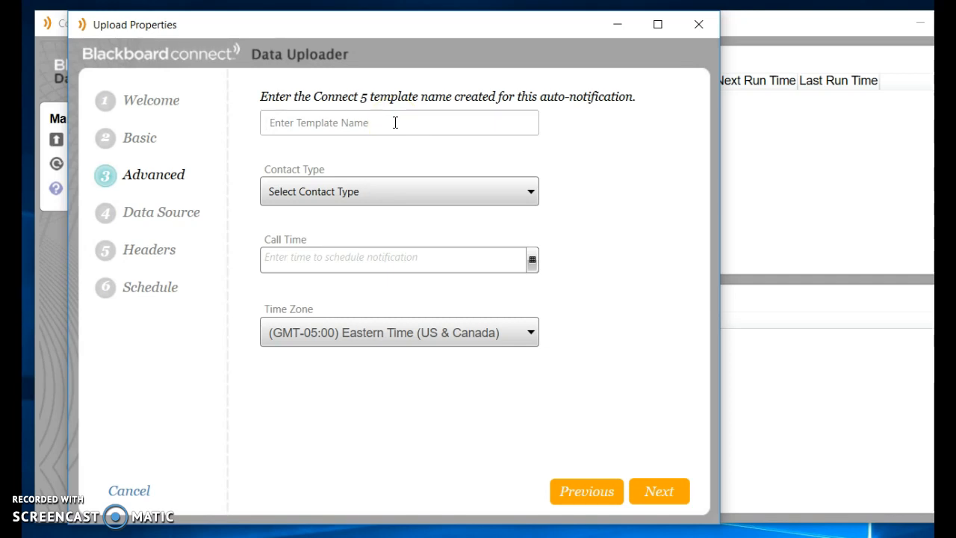
Step: Set the template name to SecAtt
{"action": "type", "text": "ElemAtt"}
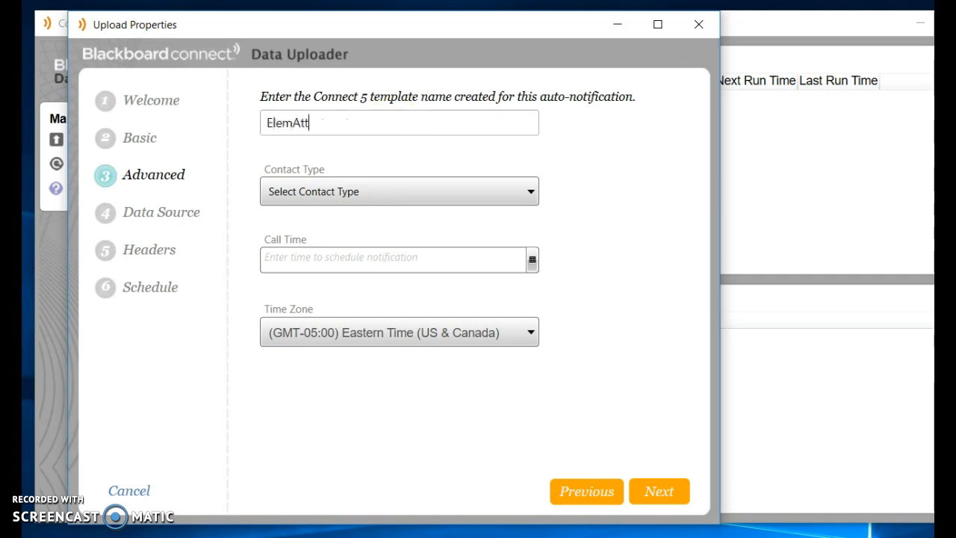
{"action": "left_click", "coordinate": [332, 126]}
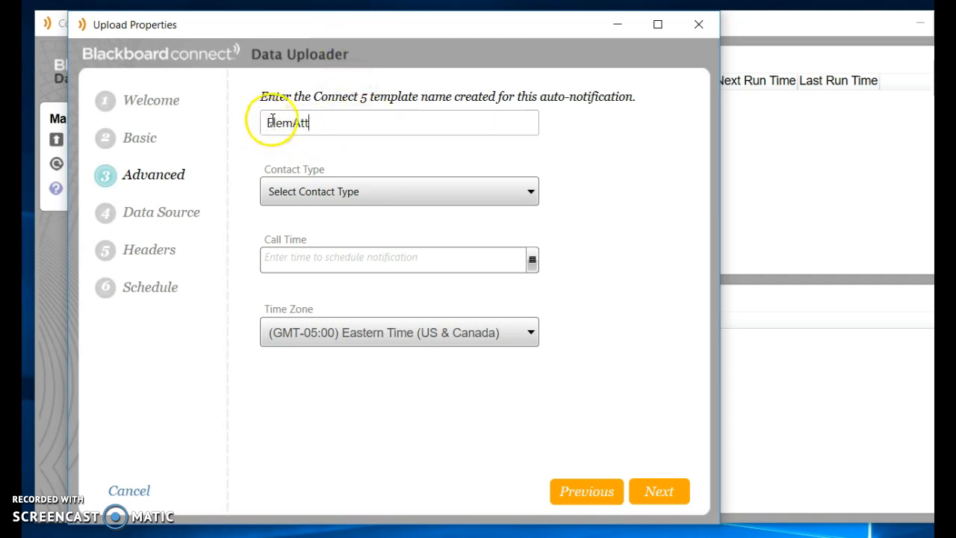
{"action": "left_click_drag", "start_coordinate": [268, 126], "coordinate": [290, 129]}
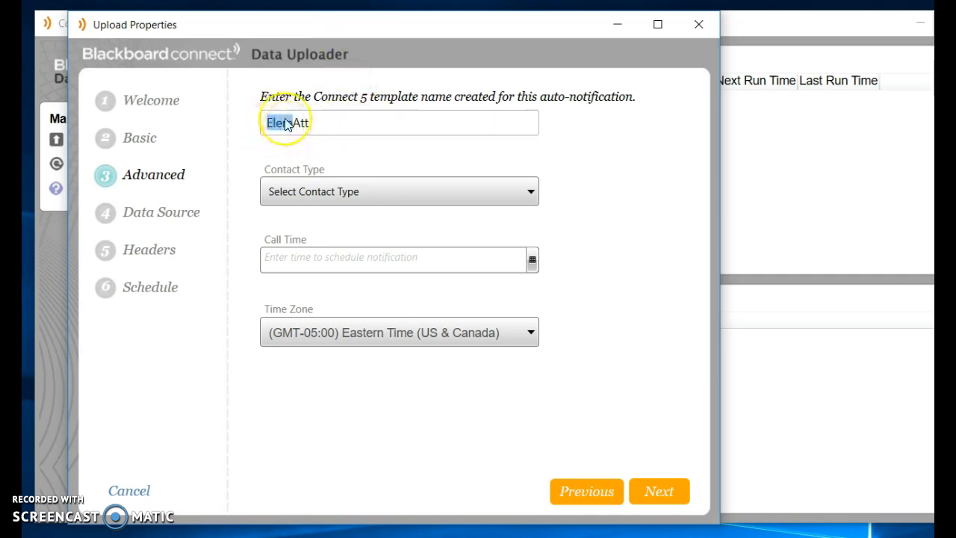
{"action": "type", "text": "Sec"}
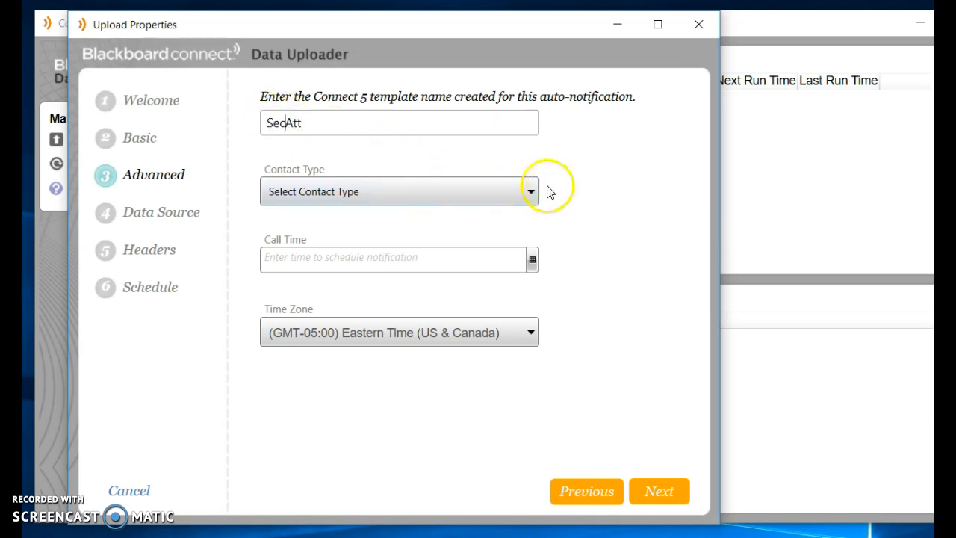
Step: Set the contact type to Student and the call time to 7:00 PM
{"action": "left_click", "coordinate": [531, 189]}
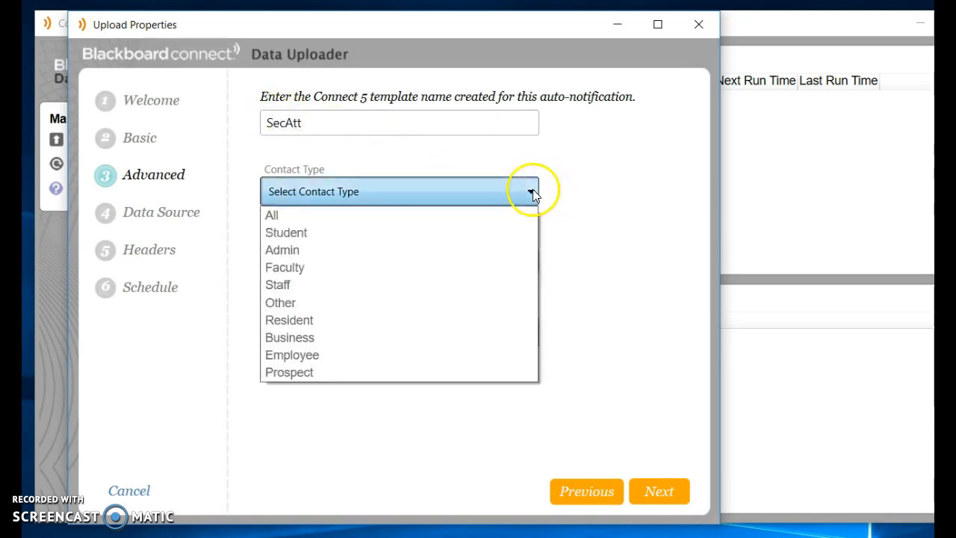
{"action": "left_click", "coordinate": [368, 232]}
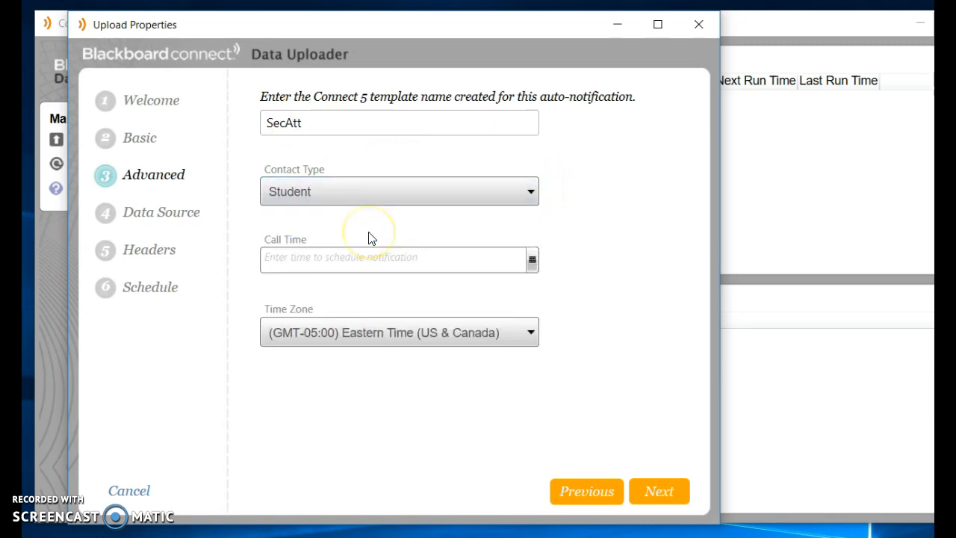
{"action": "left_click", "coordinate": [532, 259]}
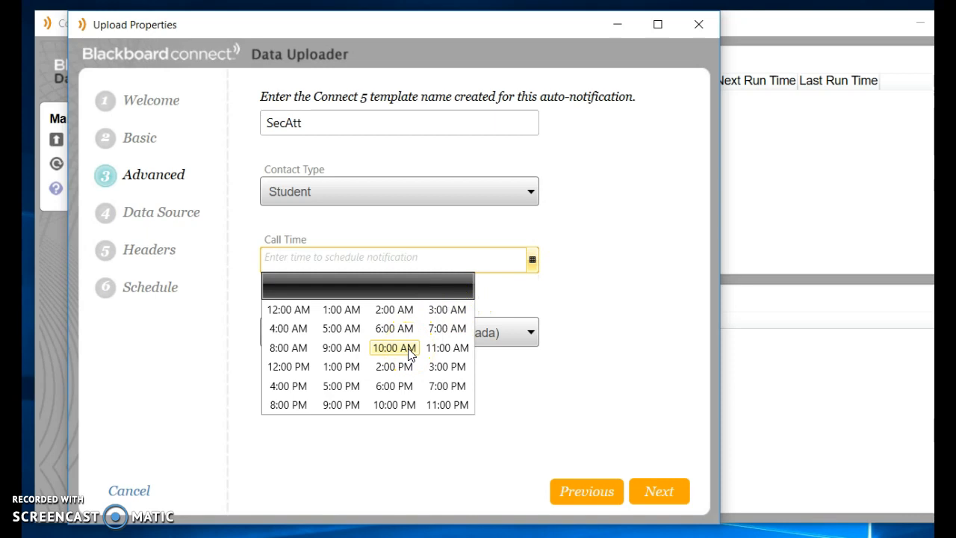
{"action": "left_click", "coordinate": [440, 387]}
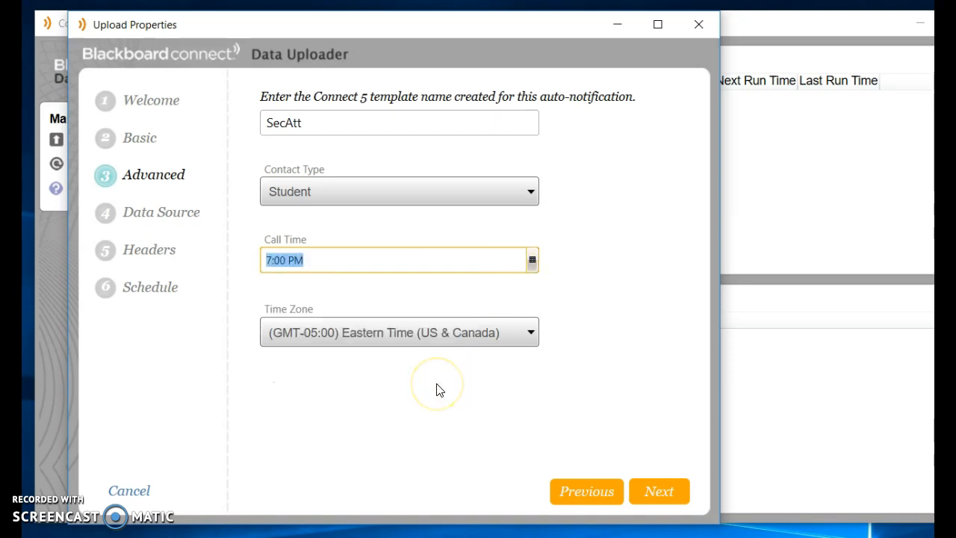
{"action": "left_click", "coordinate": [662, 495]}
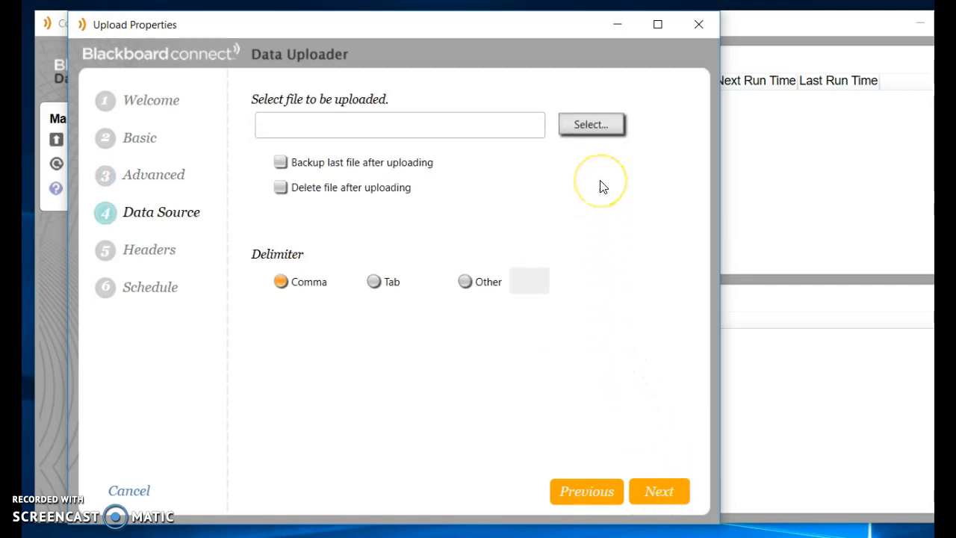
Step: Browse to the C:\BBConnect folder in the file picker
{"action": "left_click", "coordinate": [592, 125]}
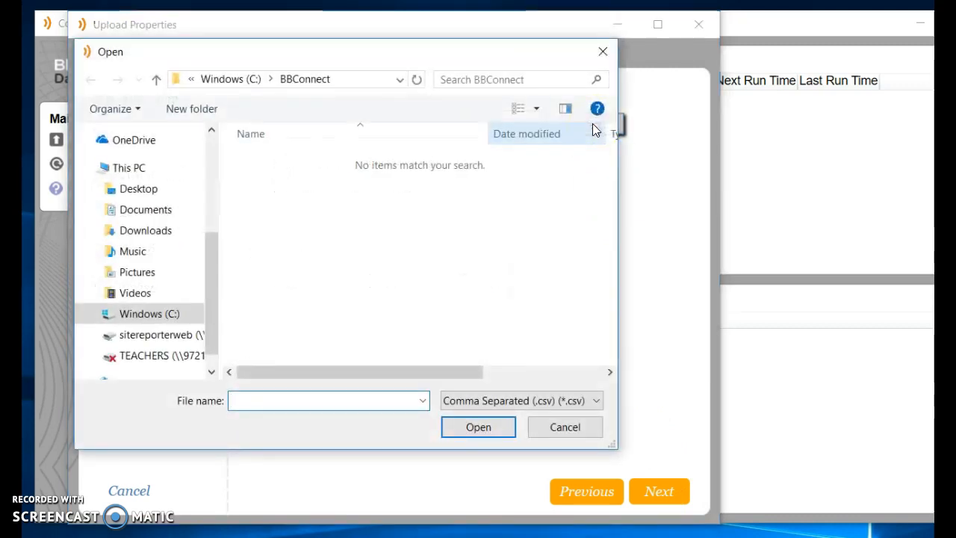
{"action": "left_click", "coordinate": [380, 180]}
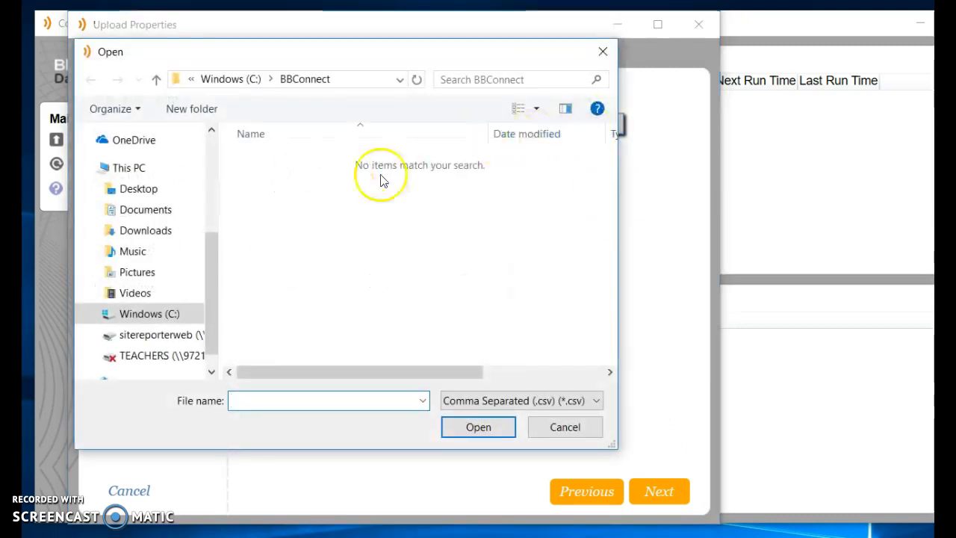
{"action": "left_click", "coordinate": [157, 191]}
{"action": "scroll", "coordinate": [363, 235], "scroll_direction": "down", "scroll_amount": 1}
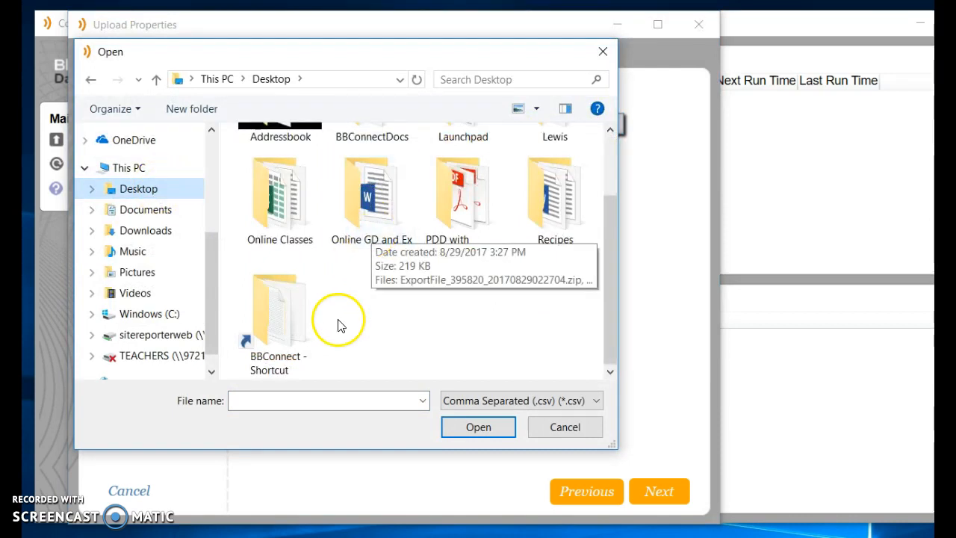
{"action": "double_click", "coordinate": [272, 323]}
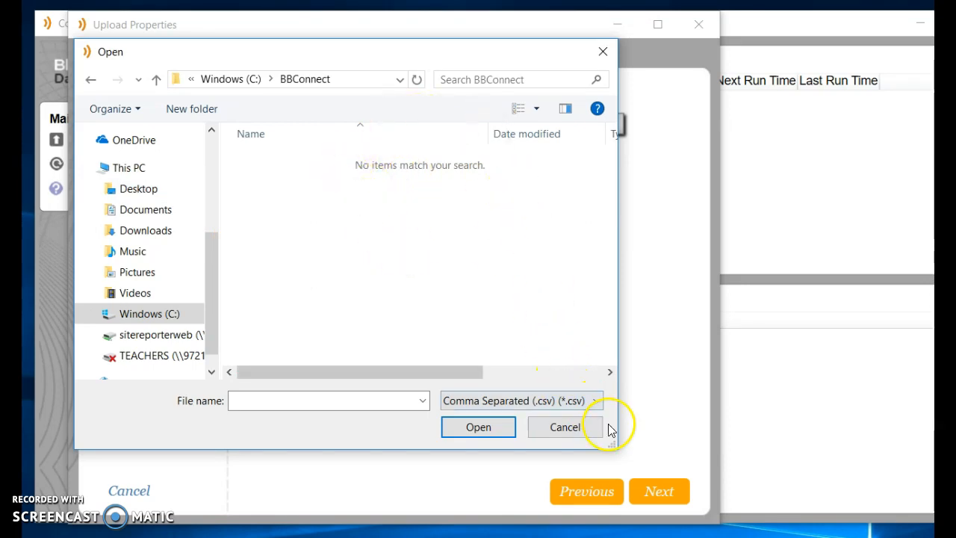
Step: Pick Absence.txt under All Files, tick delete after uploading, and set the delimiter to Tab
{"action": "left_click", "coordinate": [597, 400]}
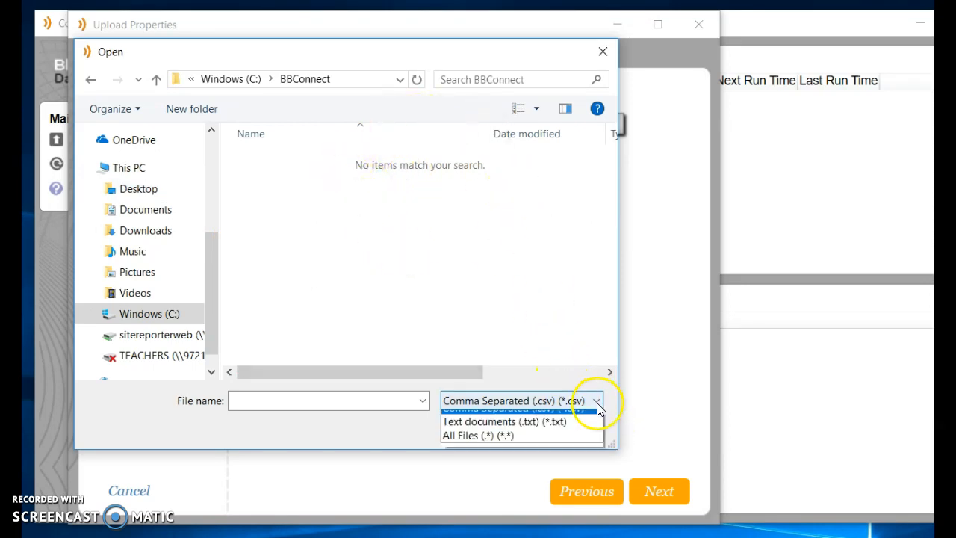
{"action": "left_click", "coordinate": [533, 445]}
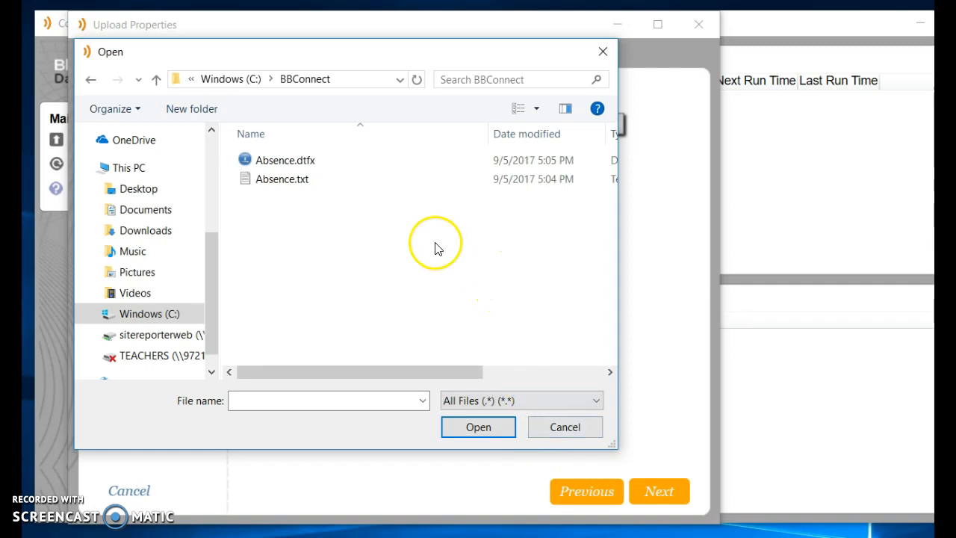
{"action": "left_click", "coordinate": [283, 183]}
{"action": "left_click", "coordinate": [478, 427]}
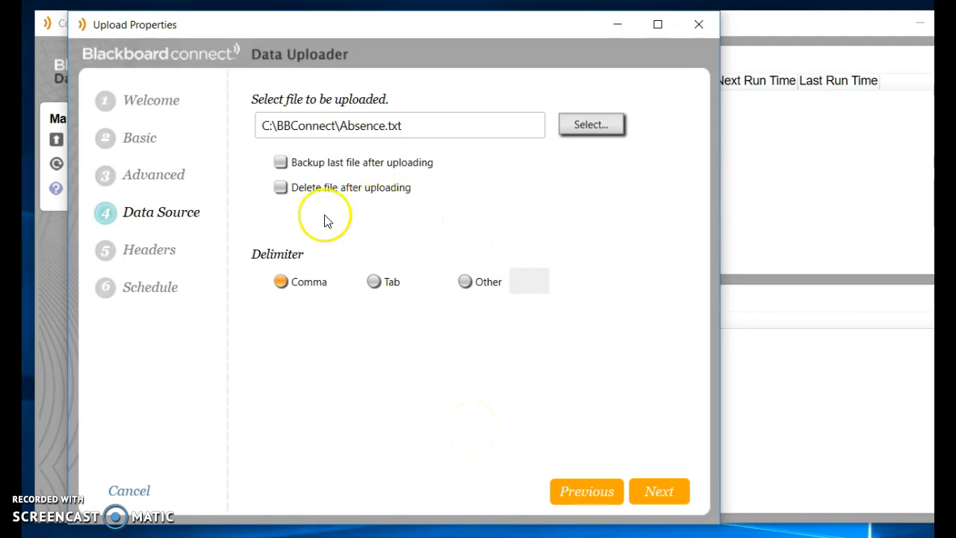
{"action": "left_click", "coordinate": [280, 187]}
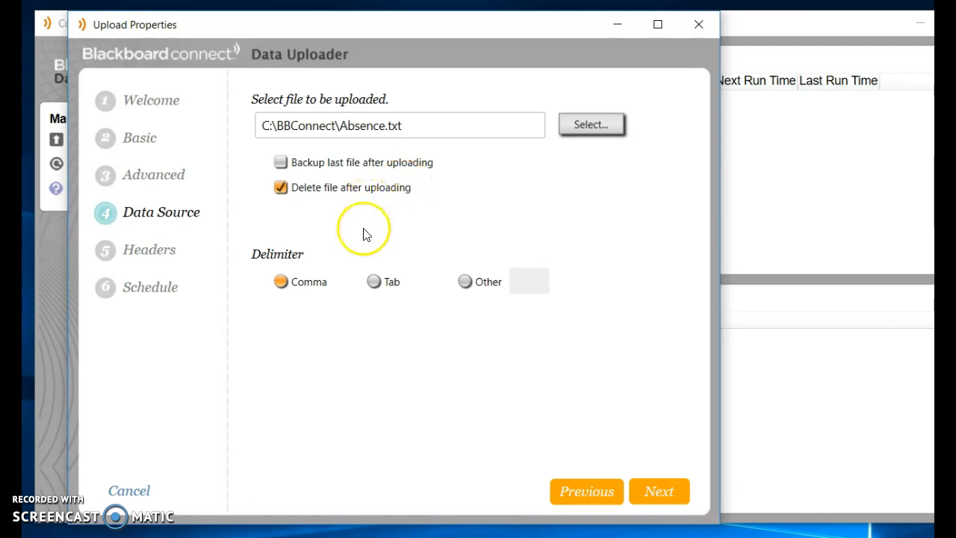
{"action": "left_click", "coordinate": [373, 284]}
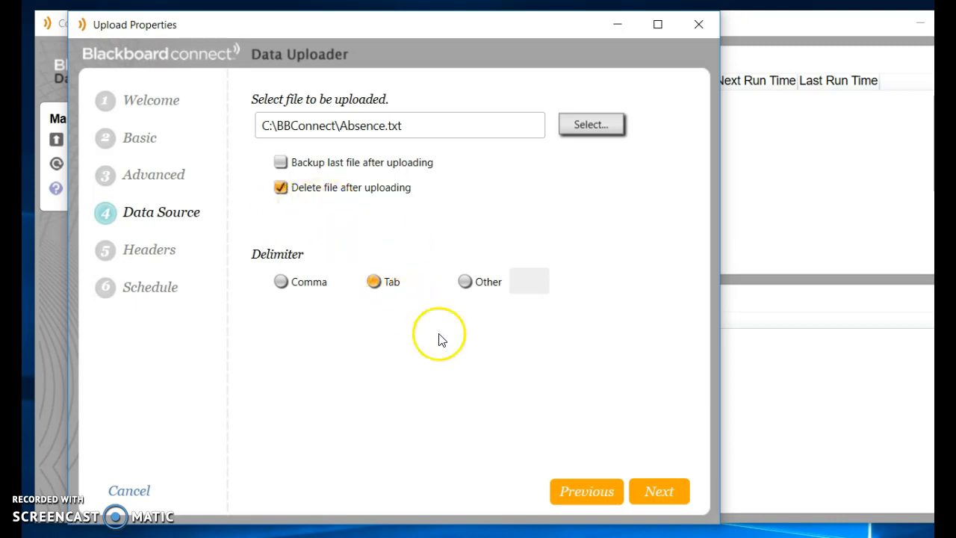
Step: Map the first column to INSTITUTION and the reference code column to REFERENCECODE
{"action": "left_click", "coordinate": [658, 494]}
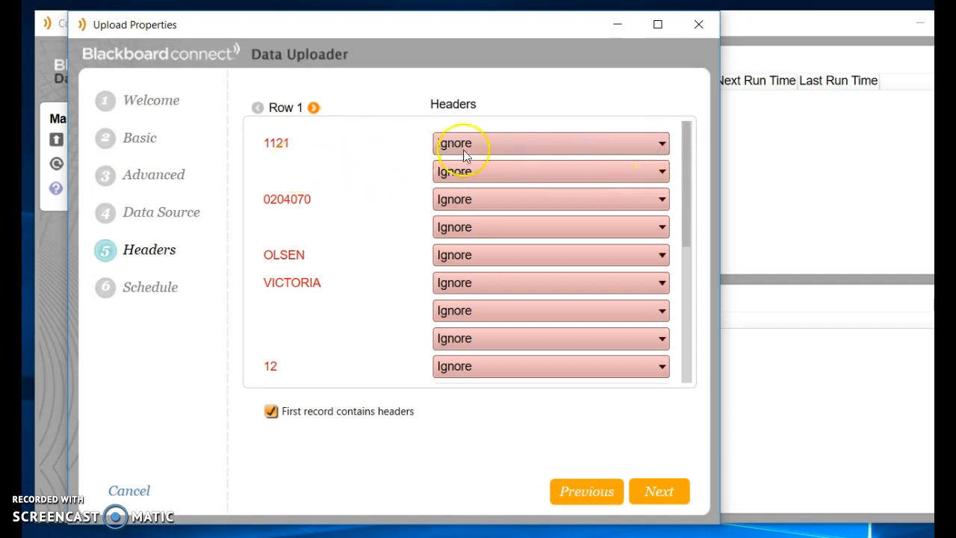
{"action": "left_click", "coordinate": [662, 144]}
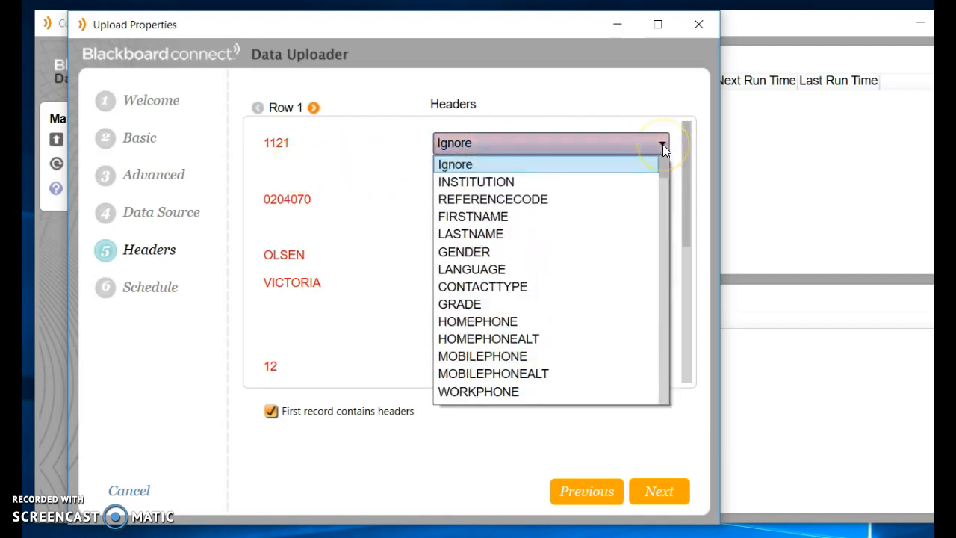
{"action": "left_click", "coordinate": [539, 181]}
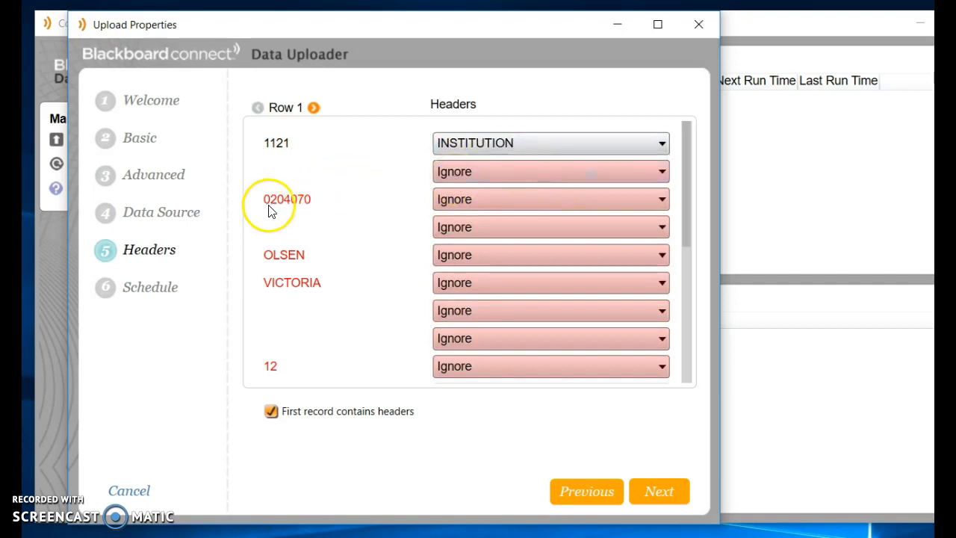
{"action": "left_click", "coordinate": [661, 202]}
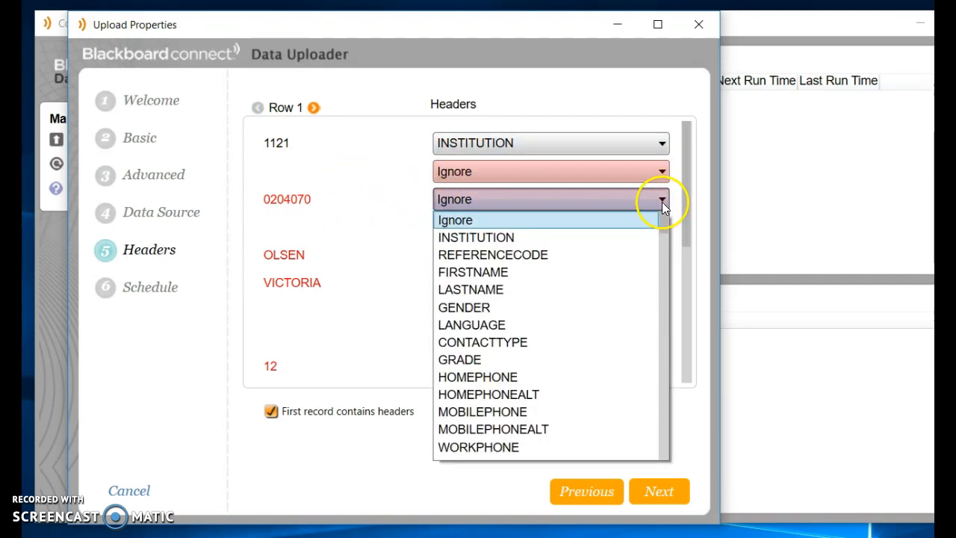
{"action": "left_click", "coordinate": [521, 257]}
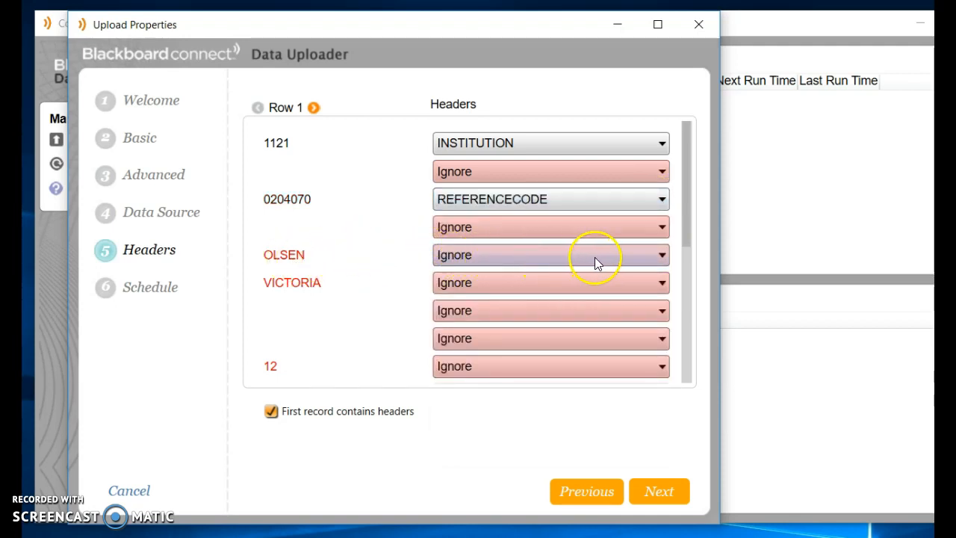
Step: Map the surname column to LASTNAME and the first-name column to FIRSTNAME
{"action": "left_click", "coordinate": [660, 256]}
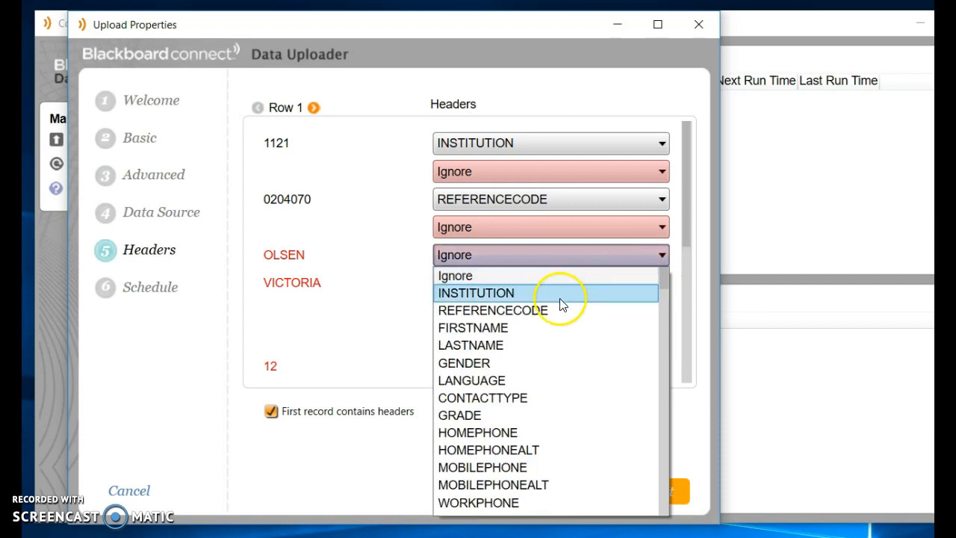
{"action": "left_click", "coordinate": [517, 348]}
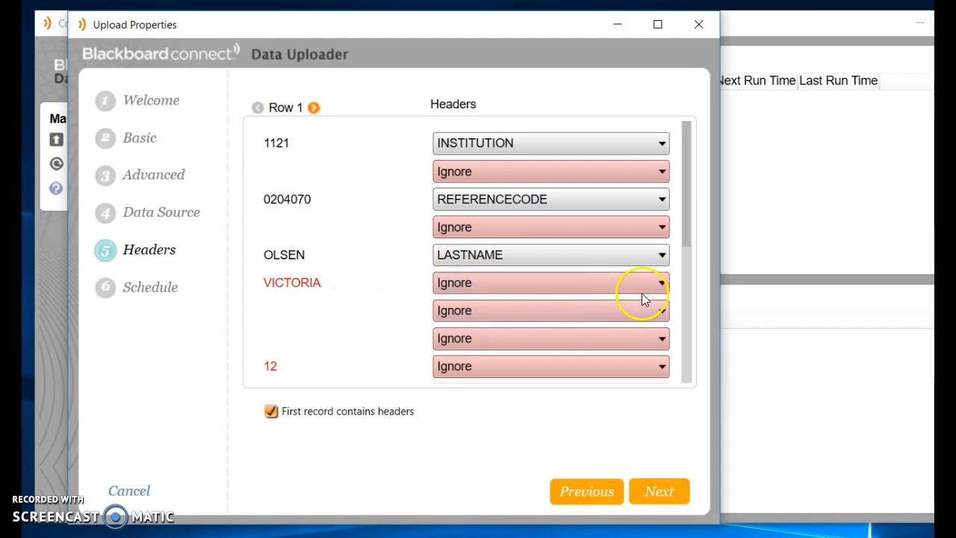
{"action": "left_click", "coordinate": [662, 283]}
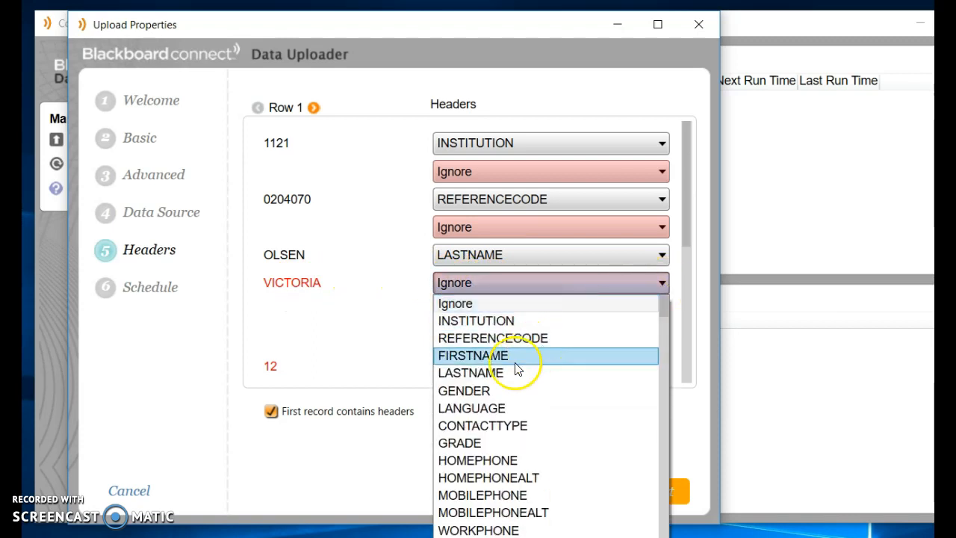
{"action": "left_click", "coordinate": [493, 358]}
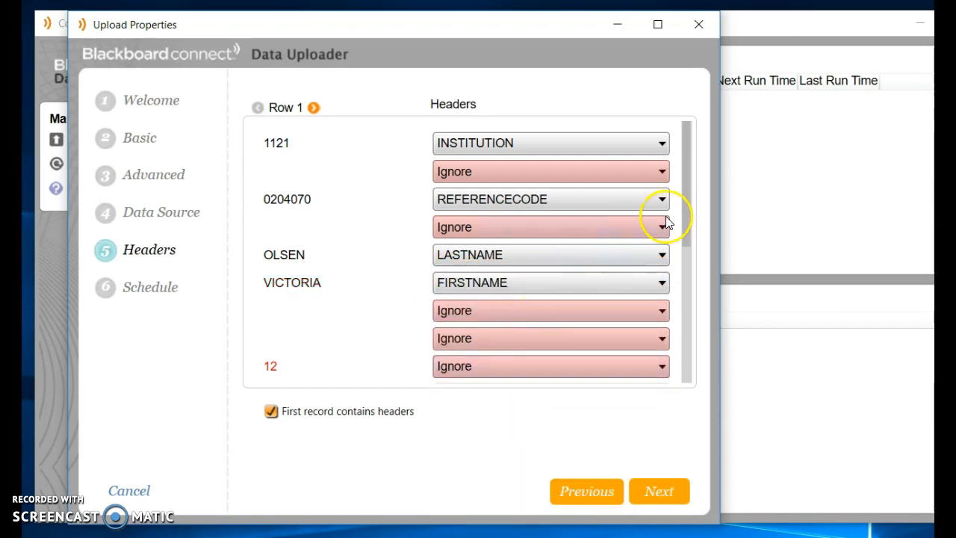
{"action": "left_click_drag", "start_coordinate": [689, 226], "coordinate": [680, 300]}
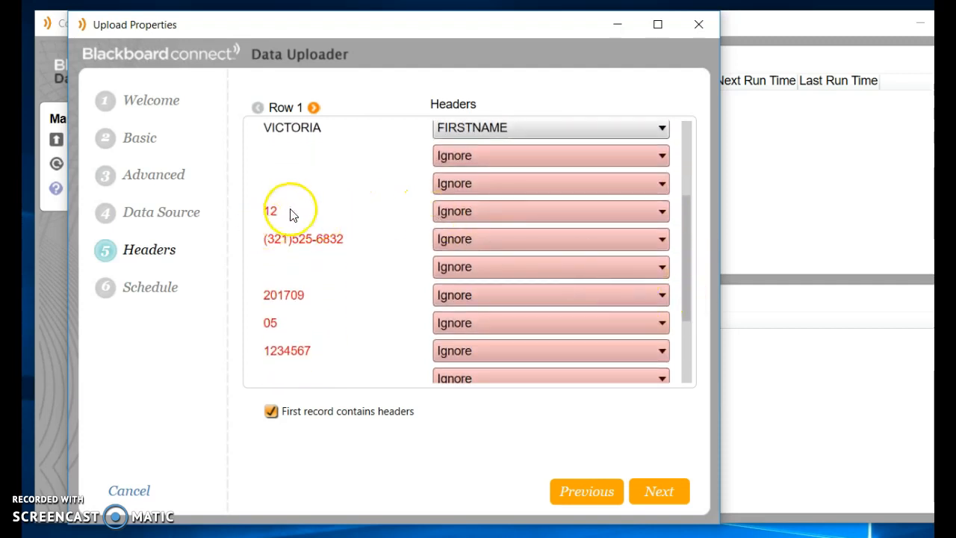
Step: Map the 12 column to GRADE, phone column to HOMEPHONE, and 201709 to HOMEADDRESS_LONG
{"action": "left_click", "coordinate": [658, 215]}
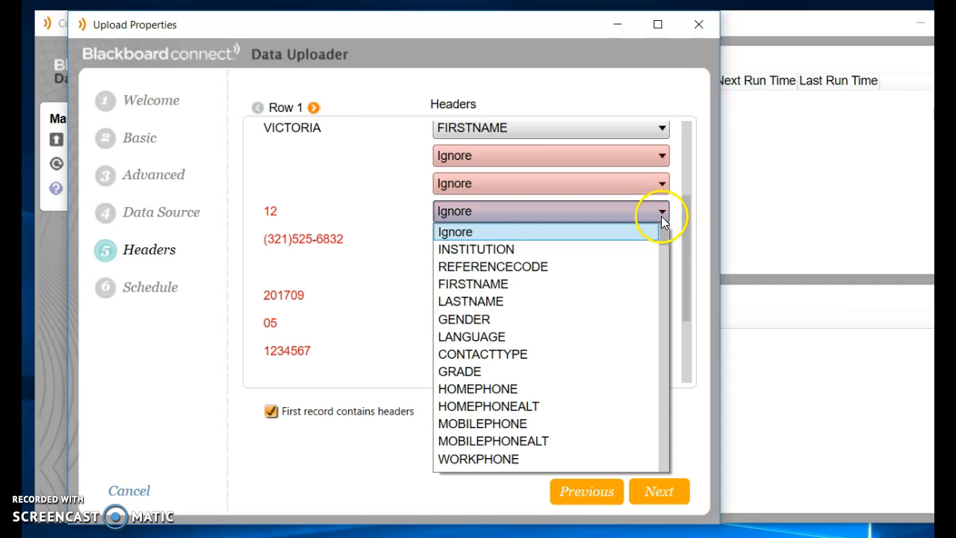
{"action": "left_click", "coordinate": [491, 371]}
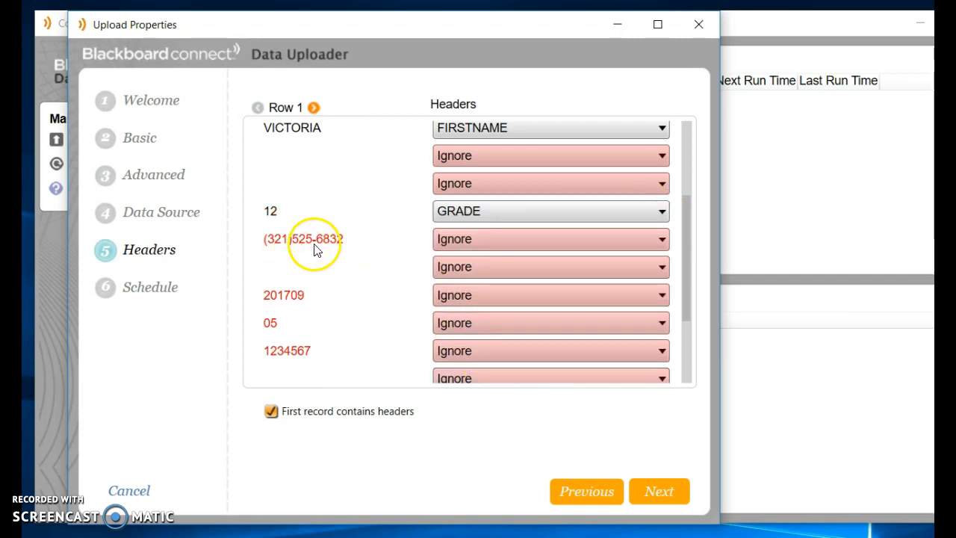
{"action": "left_click", "coordinate": [662, 239]}
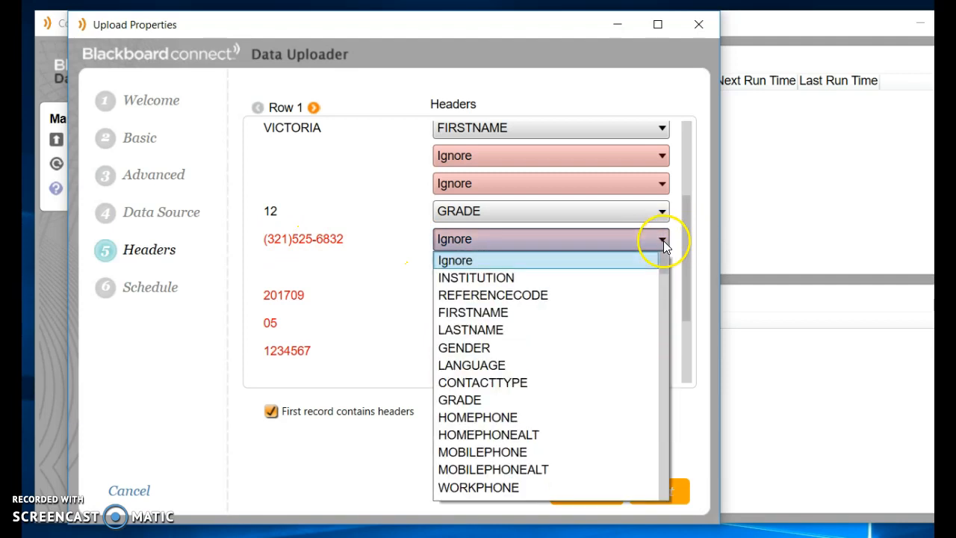
{"action": "left_click", "coordinate": [525, 423]}
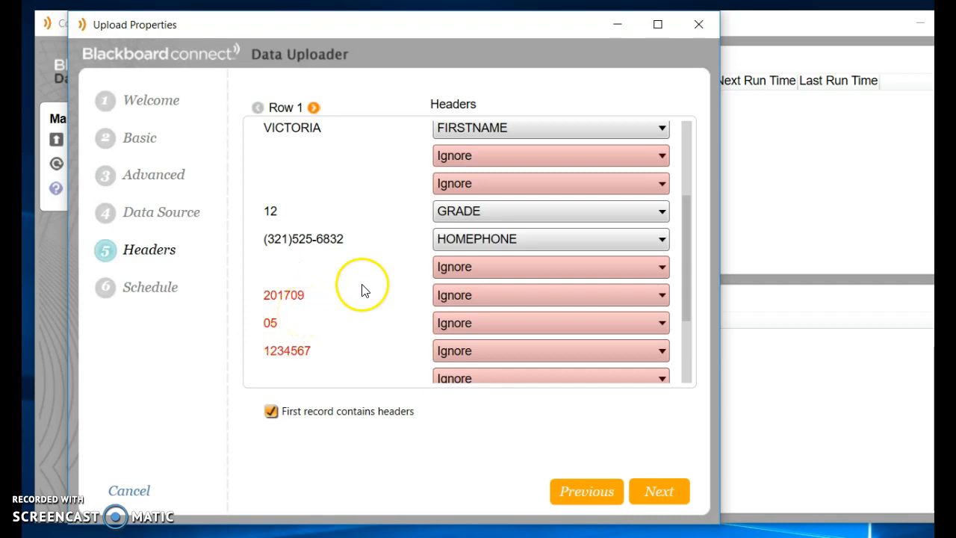
{"action": "left_click", "coordinate": [662, 295]}
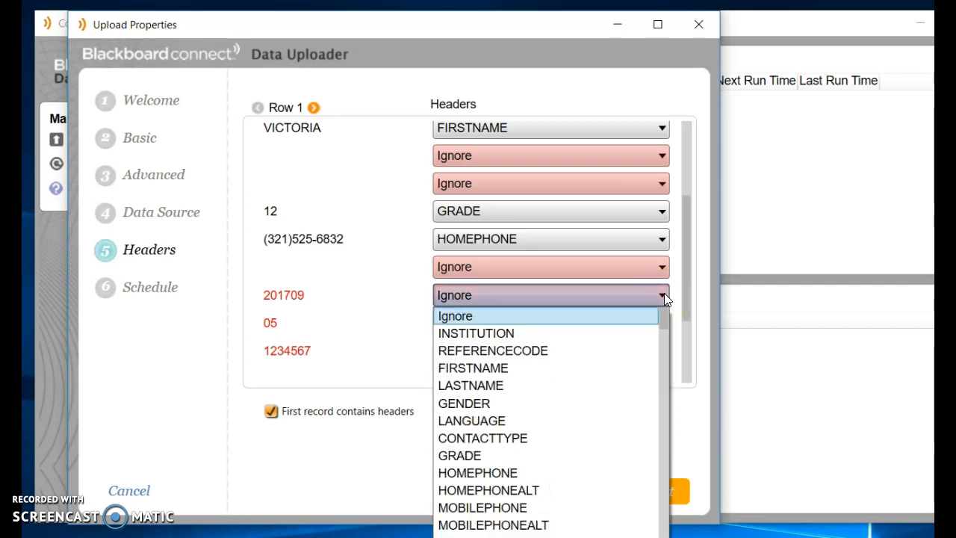
{"action": "left_click_drag", "start_coordinate": [661, 319], "coordinate": [680, 496]}
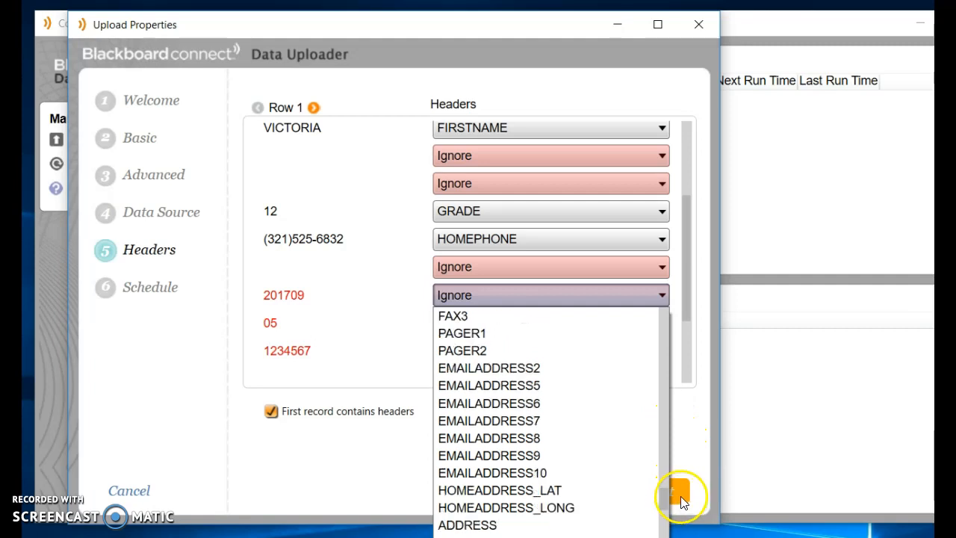
{"action": "left_click", "coordinate": [573, 509]}
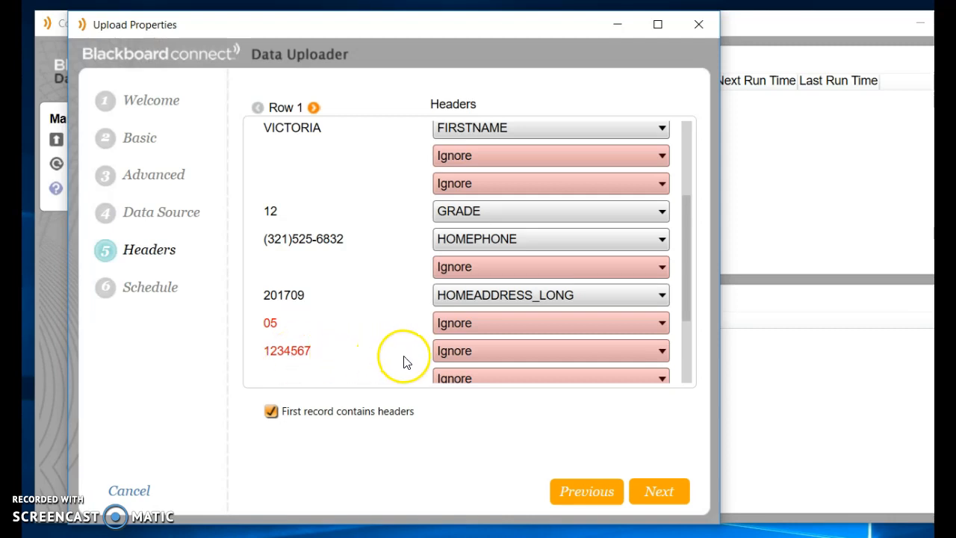
Step: Map the 1234567 column to STATUS
{"action": "left_click", "coordinate": [662, 351]}
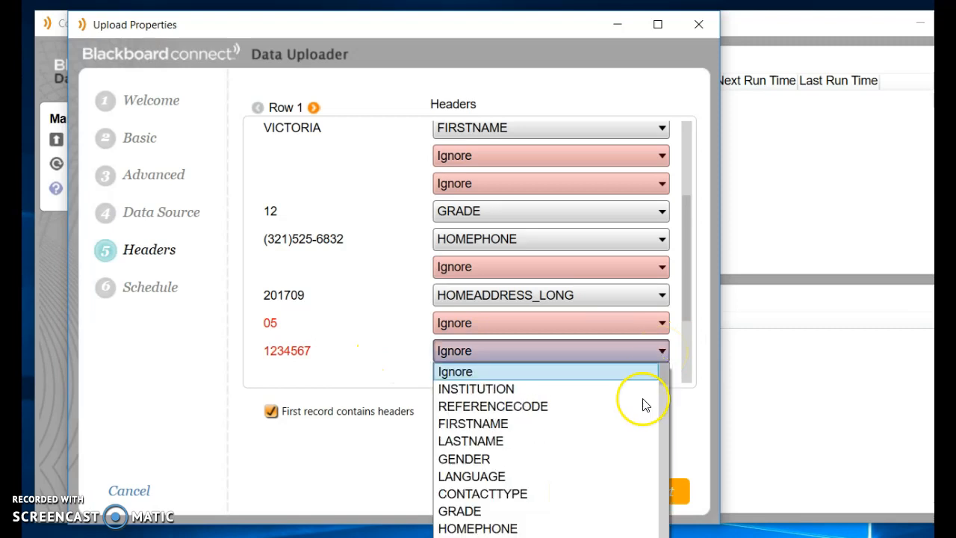
{"action": "scroll", "coordinate": [643, 405], "scroll_direction": "down", "scroll_amount": 3}
{"action": "scroll", "coordinate": [611, 493], "scroll_direction": "down", "scroll_amount": 3}
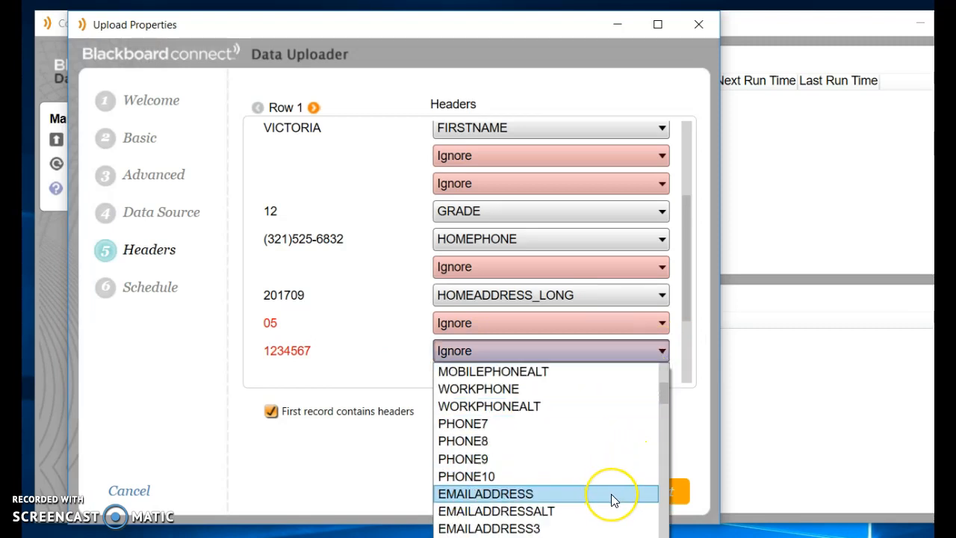
{"action": "scroll", "coordinate": [611, 496], "scroll_direction": "down", "scroll_amount": 3}
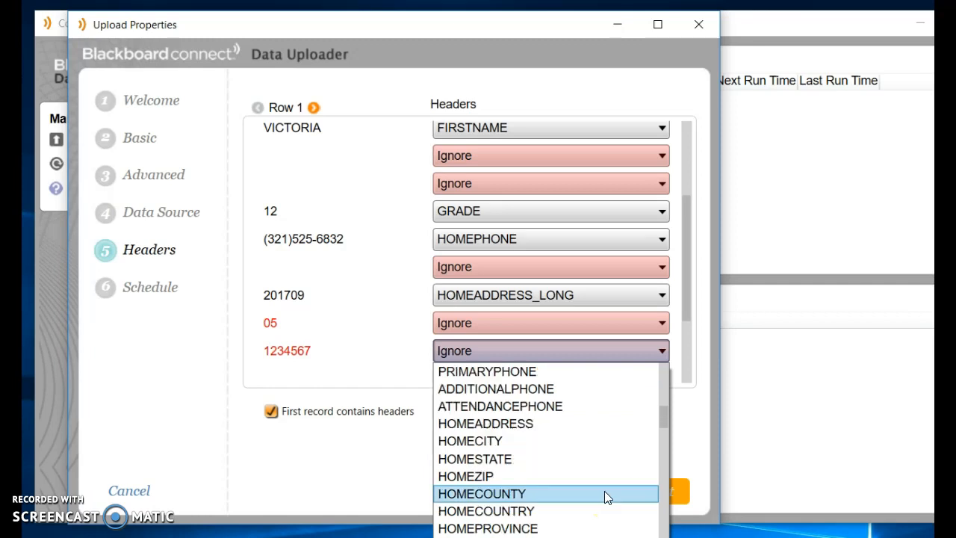
{"action": "scroll", "coordinate": [605, 497], "scroll_direction": "down", "scroll_amount": 1}
{"action": "scroll", "coordinate": [604, 496], "scroll_direction": "down", "scroll_amount": 1}
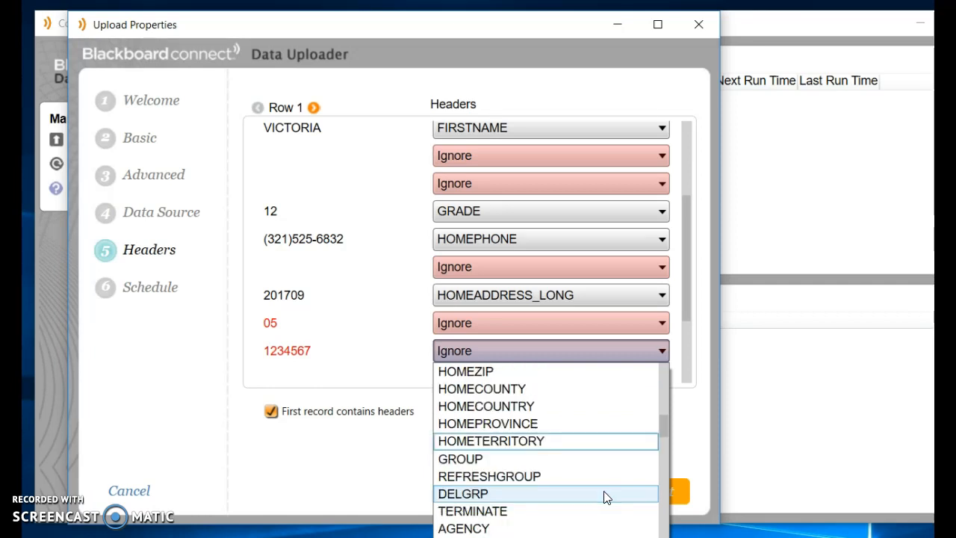
{"action": "left_click", "coordinate": [523, 536]}
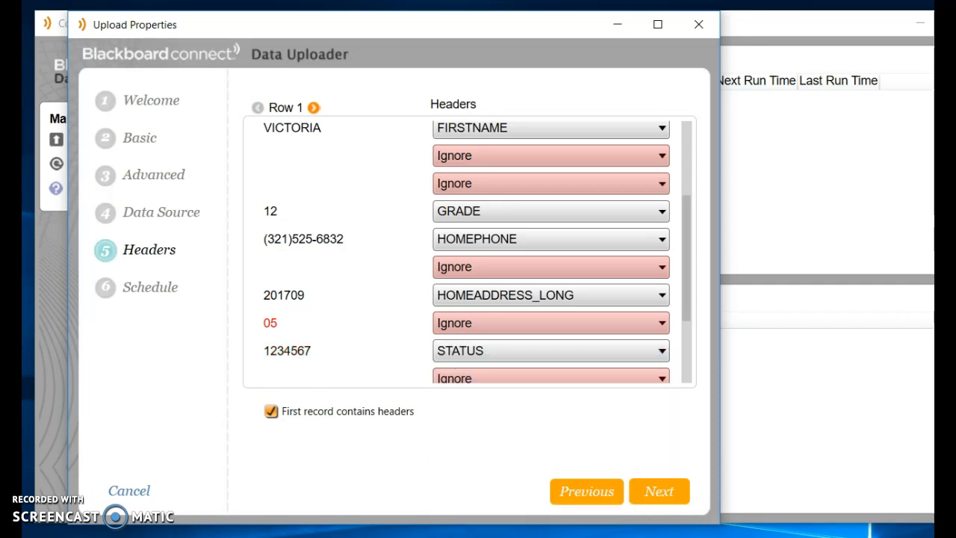
Step: Map the EN column to LANGUAGE and the column after it to EMAILADDRESS
{"action": "left_click_drag", "start_coordinate": [684, 309], "coordinate": [685, 379]}
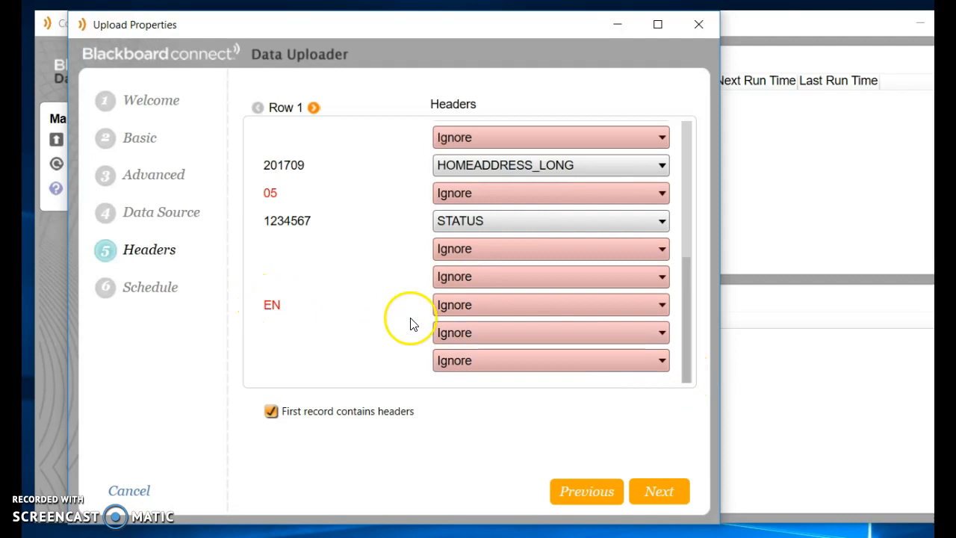
{"action": "left_click", "coordinate": [661, 305]}
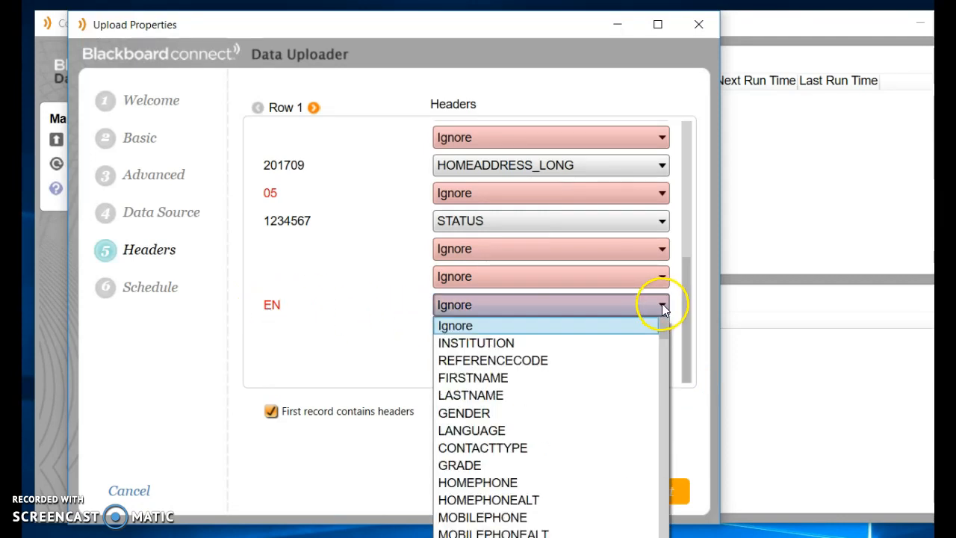
{"action": "left_click", "coordinate": [457, 432]}
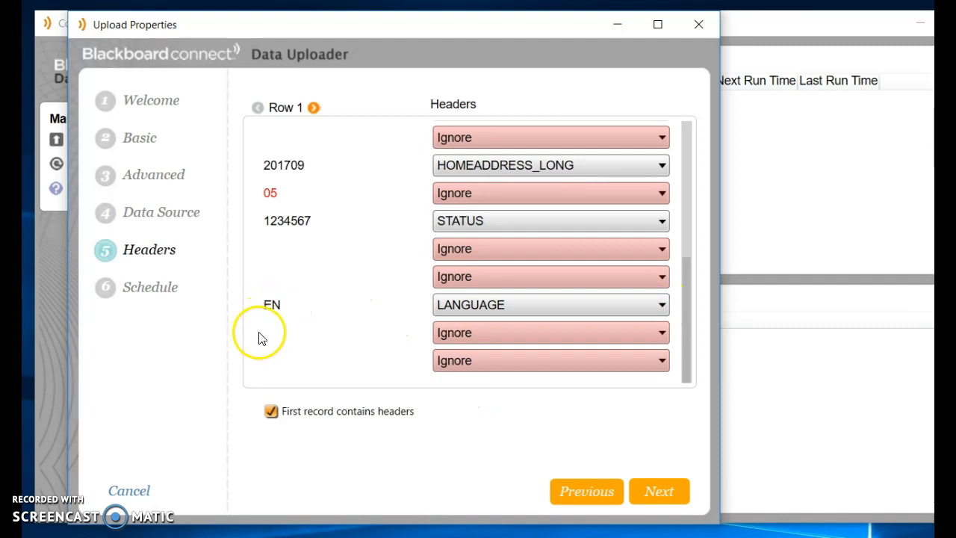
{"action": "left_click", "coordinate": [661, 333]}
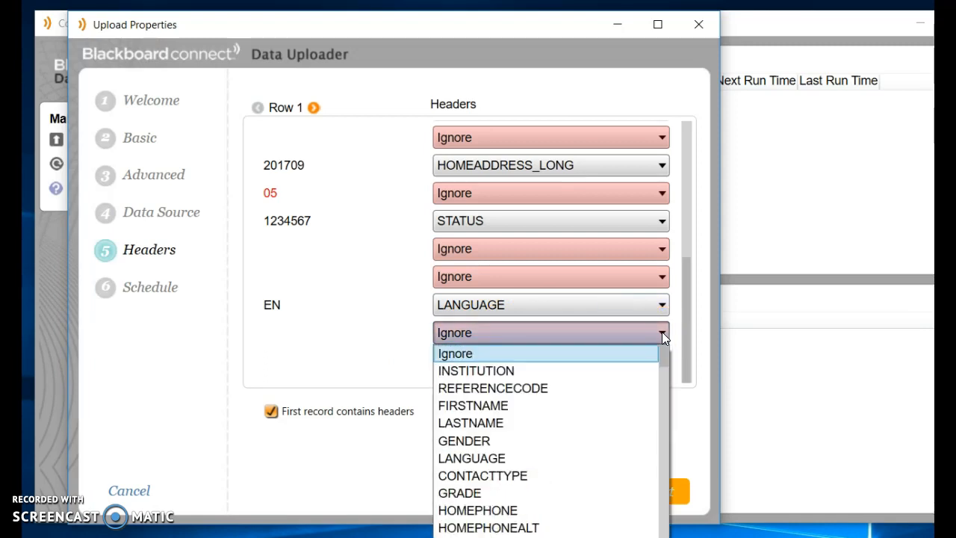
{"action": "left_click", "coordinate": [660, 355]}
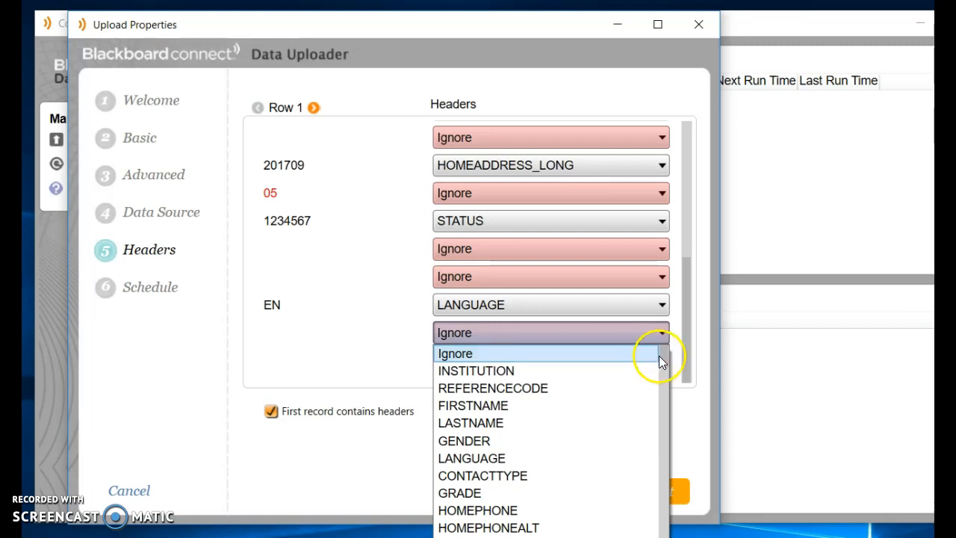
{"action": "left_click_drag", "start_coordinate": [665, 356], "coordinate": [660, 387]}
{"action": "left_click", "coordinate": [544, 355]}
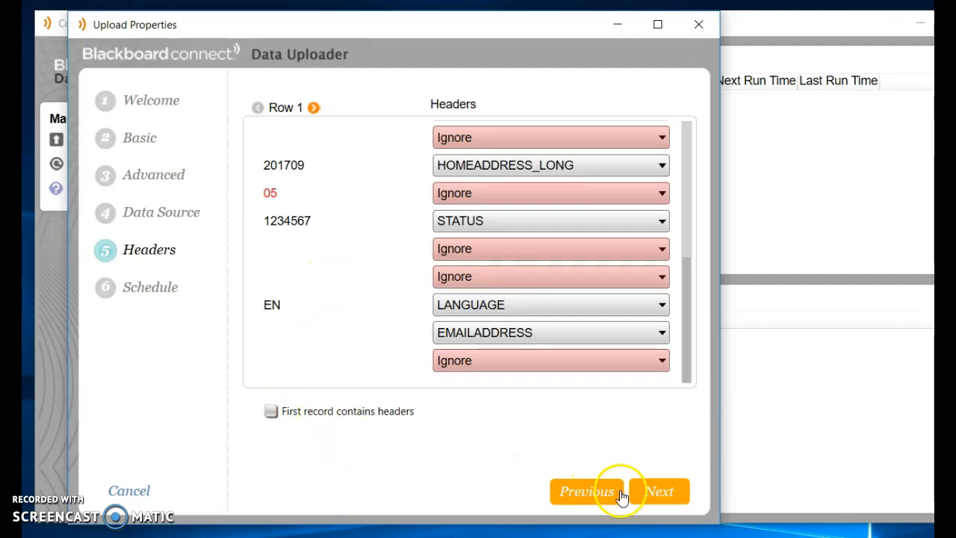
Step: Set the schedule's Activate on date to 9/5/2017
{"action": "left_click", "coordinate": [659, 496]}
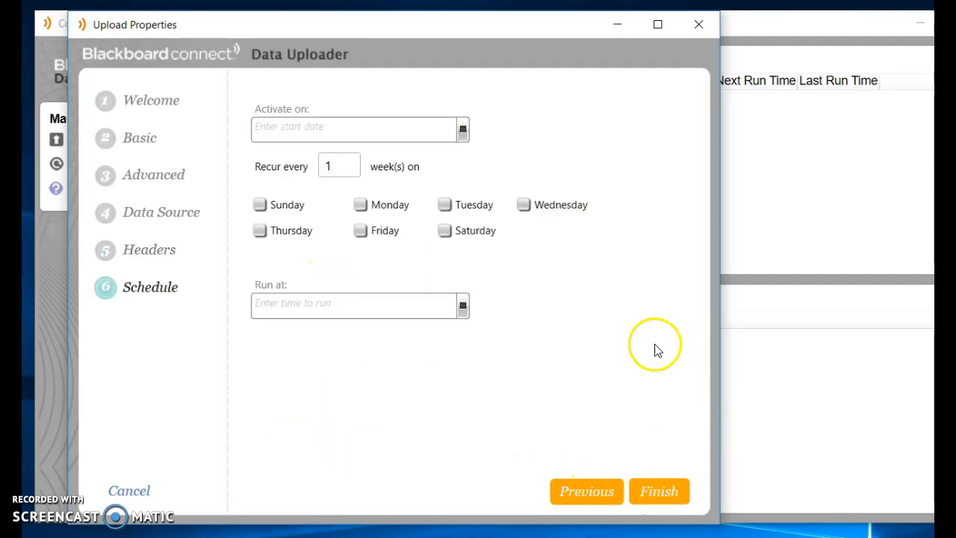
{"action": "left_click", "coordinate": [462, 129]}
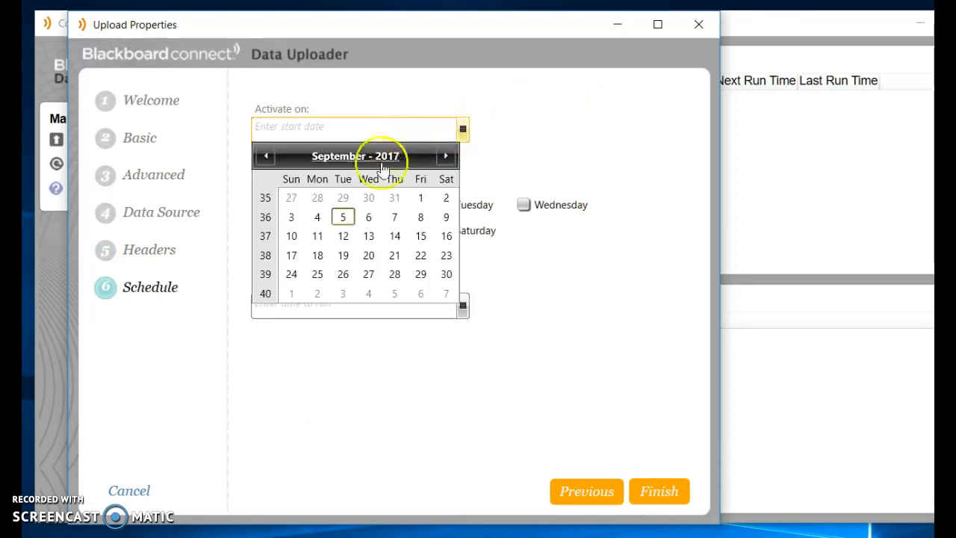
{"action": "left_click", "coordinate": [342, 218]}
Step: Tick Monday through Friday as the weekly recurrence days
{"action": "left_click", "coordinate": [259, 230]}
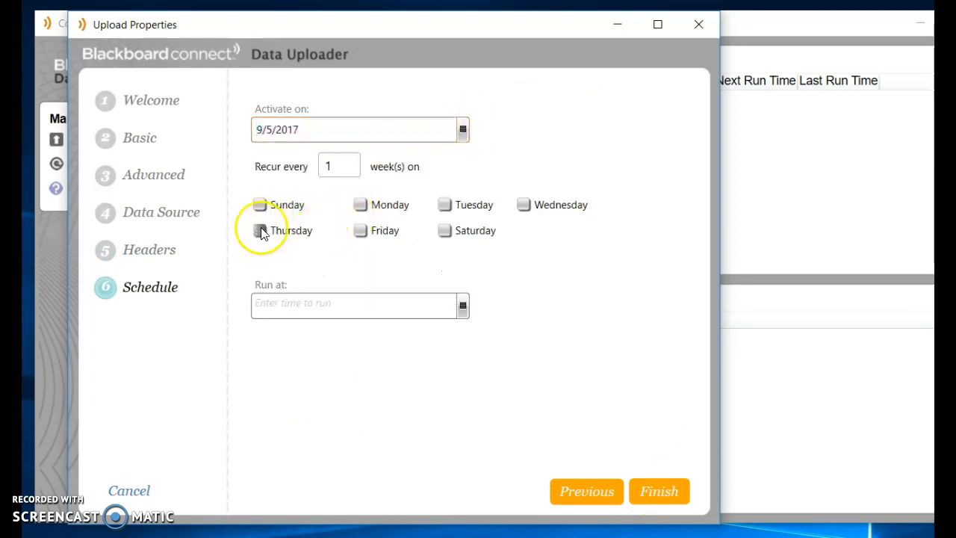
{"action": "left_click", "coordinate": [360, 231]}
{"action": "left_click", "coordinate": [360, 205]}
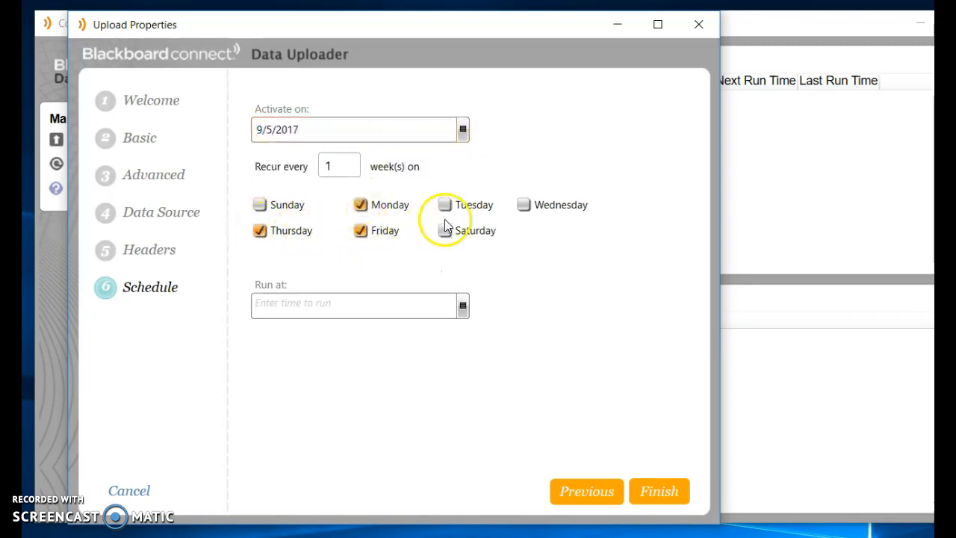
{"action": "left_click", "coordinate": [445, 204]}
{"action": "left_click", "coordinate": [524, 205]}
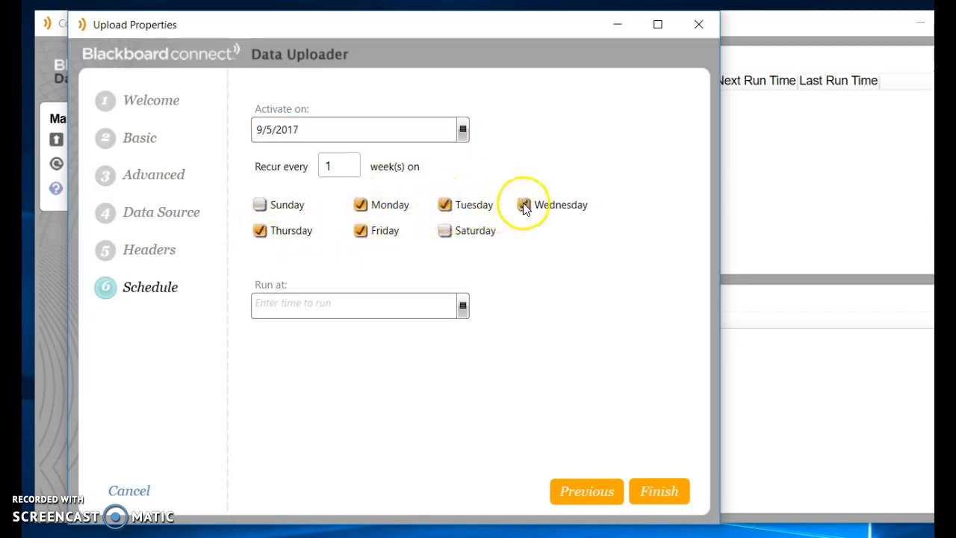
{"action": "left_click", "coordinate": [463, 308]}
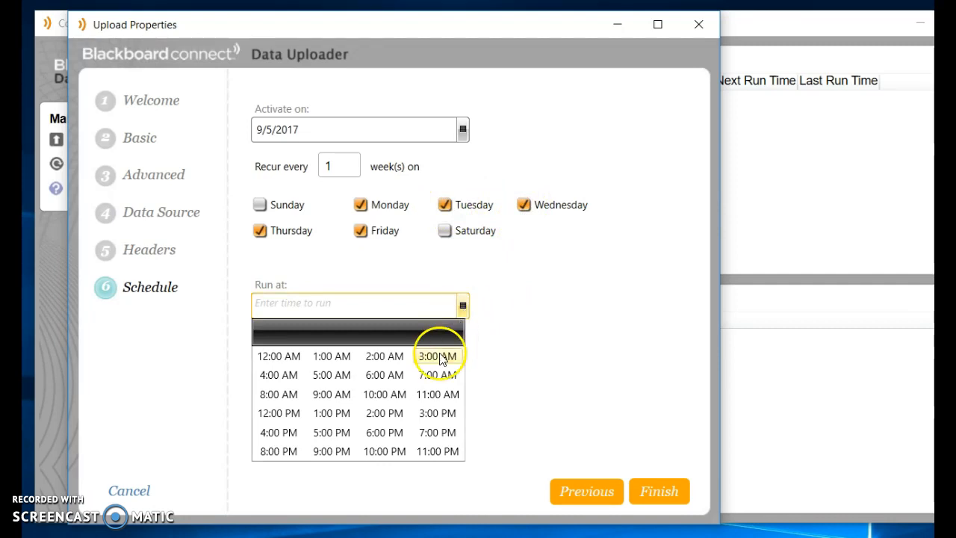
Step: Set the run time to 6:45 PM and finish to save the Attendance upload
{"action": "left_click", "coordinate": [384, 431]}
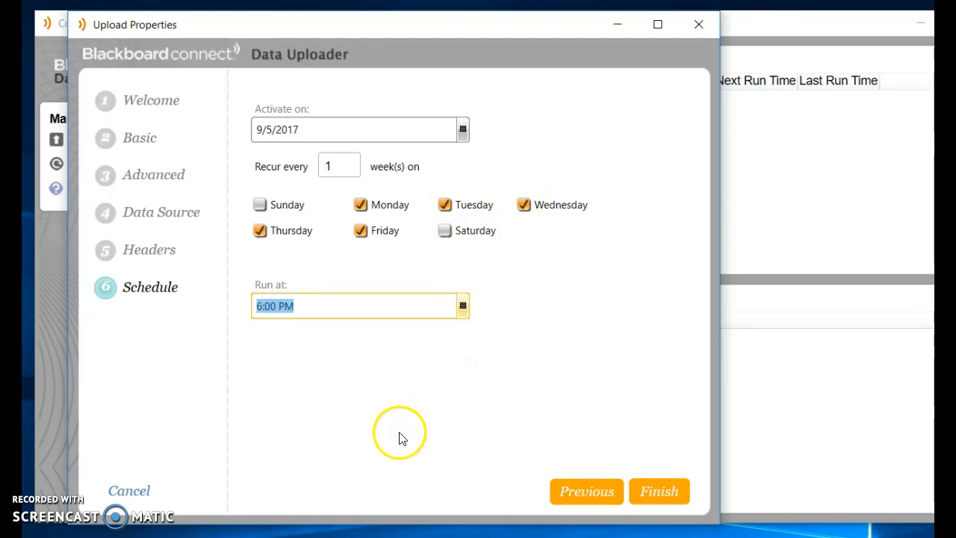
{"action": "left_click", "coordinate": [274, 306]}
{"action": "key", "text": "BackSpace"}
{"action": "key", "text": "BackSpace"}
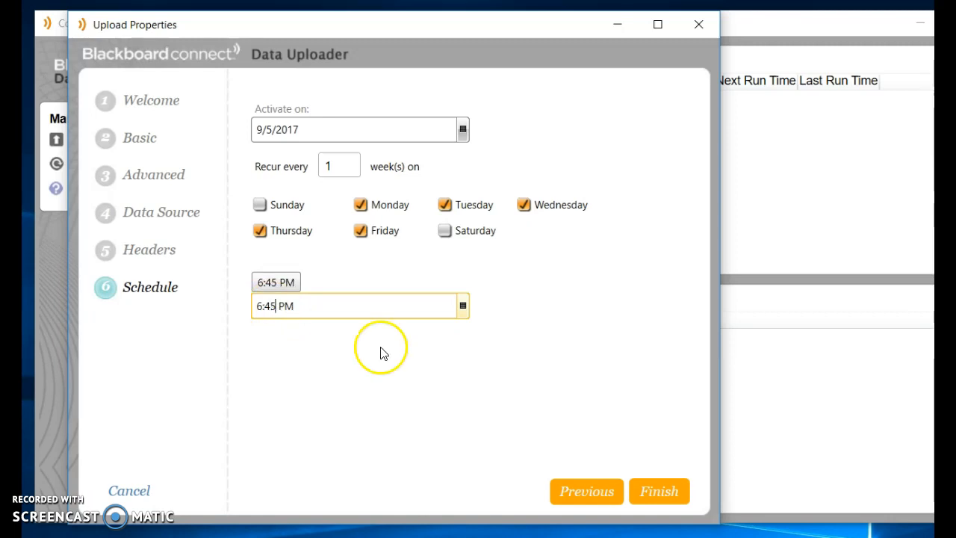
{"action": "left_click", "coordinate": [655, 492]}
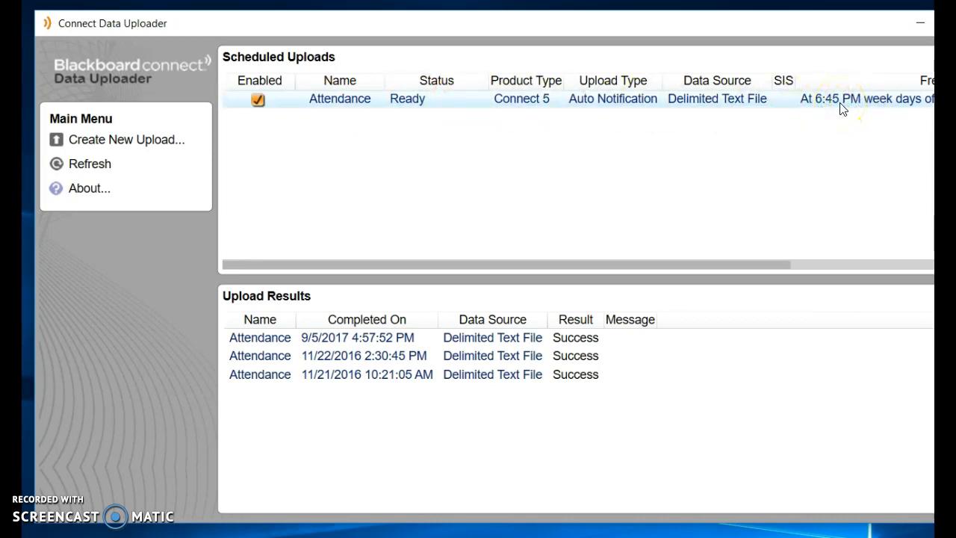
Step: Uncheck Enabled on the Attendance scheduled upload and select its row
{"action": "left_click", "coordinate": [258, 101]}
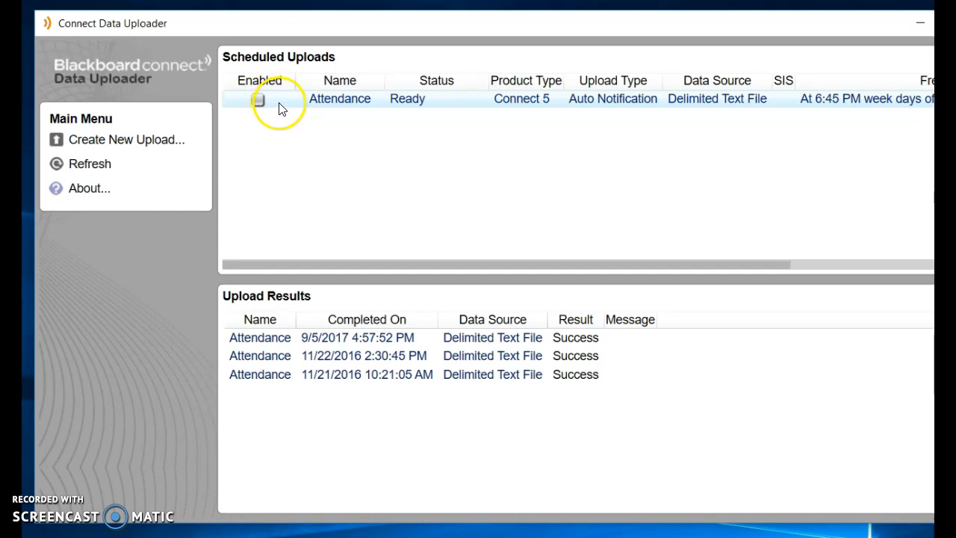
{"action": "left_click", "coordinate": [290, 103]}
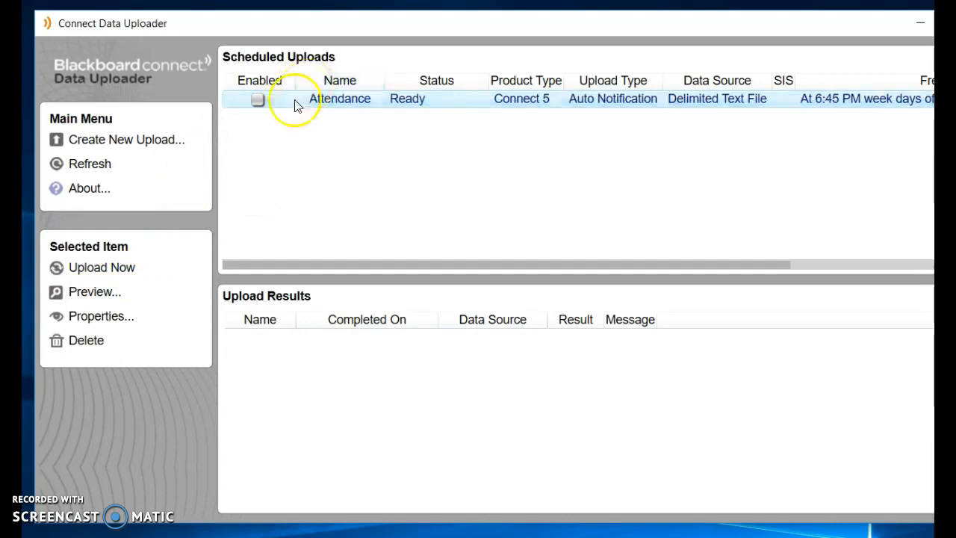
Step: Close the Connect Data Uploader window with Alt+F4
{"action": "key", "text": "alt+F4"}
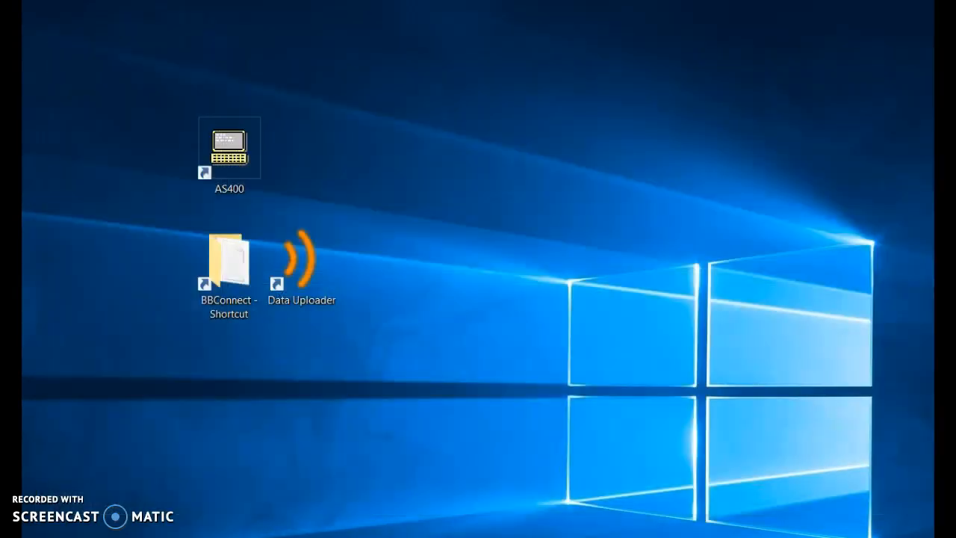